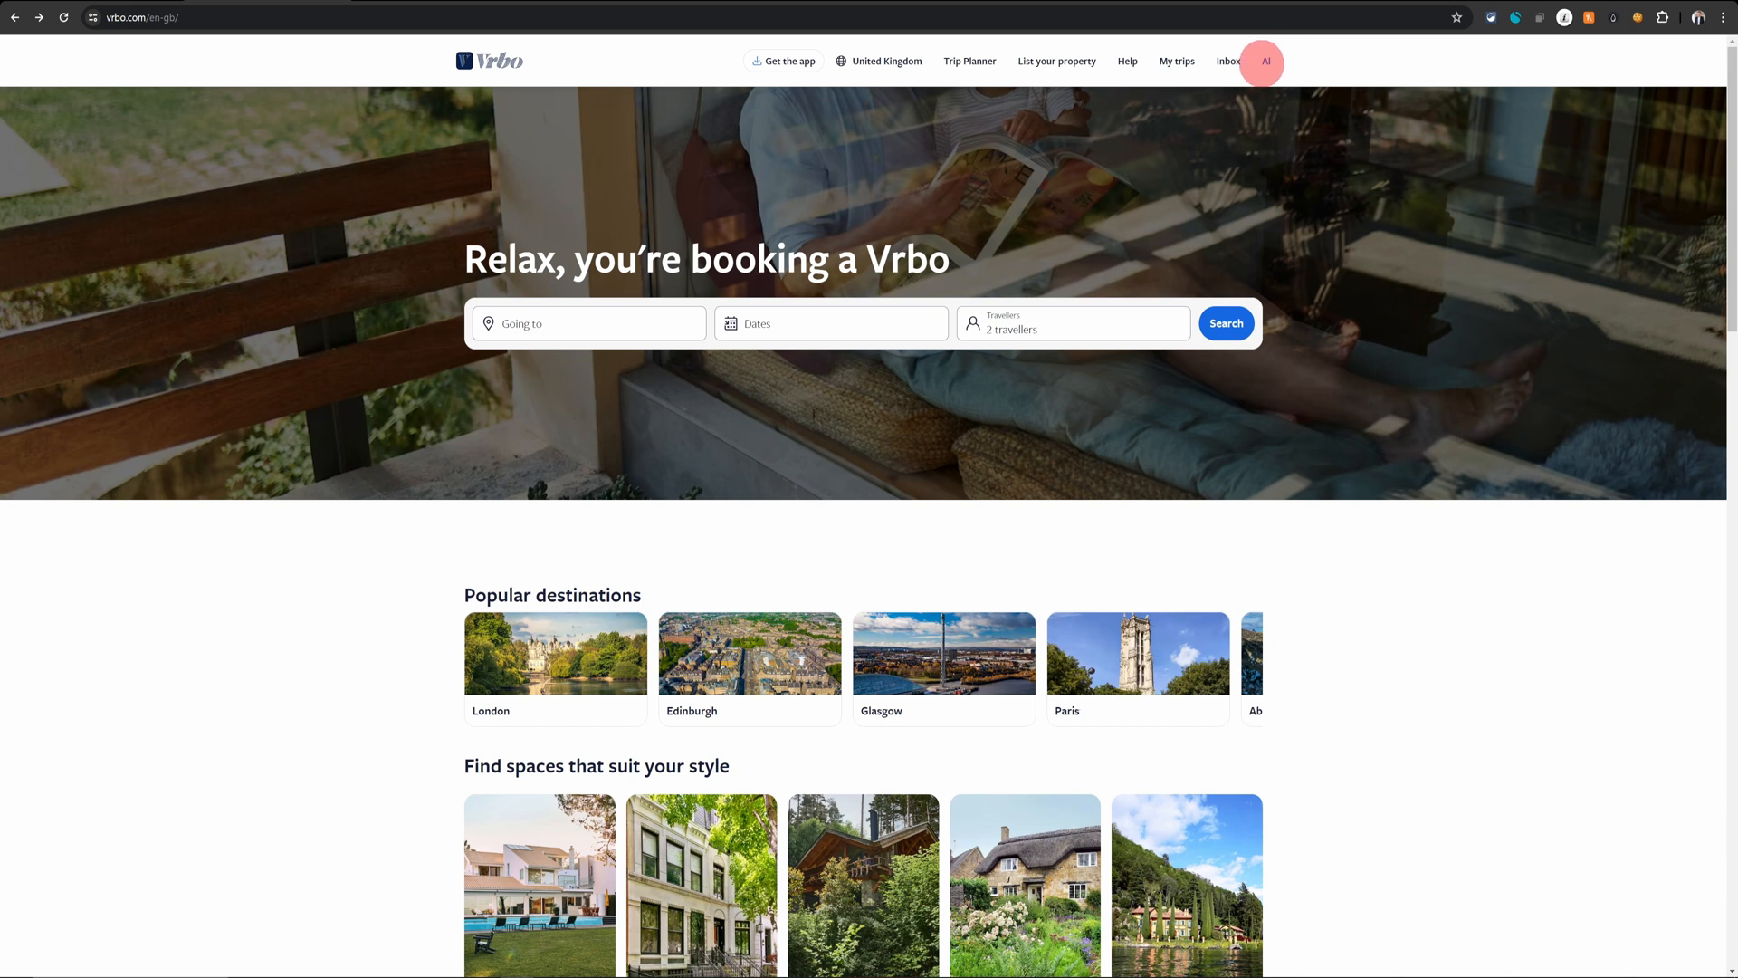
Step: Go to the owner dashboard and open the house rules within the property's rules and policies
{"action": "left_click", "coordinate": [1266, 62]}
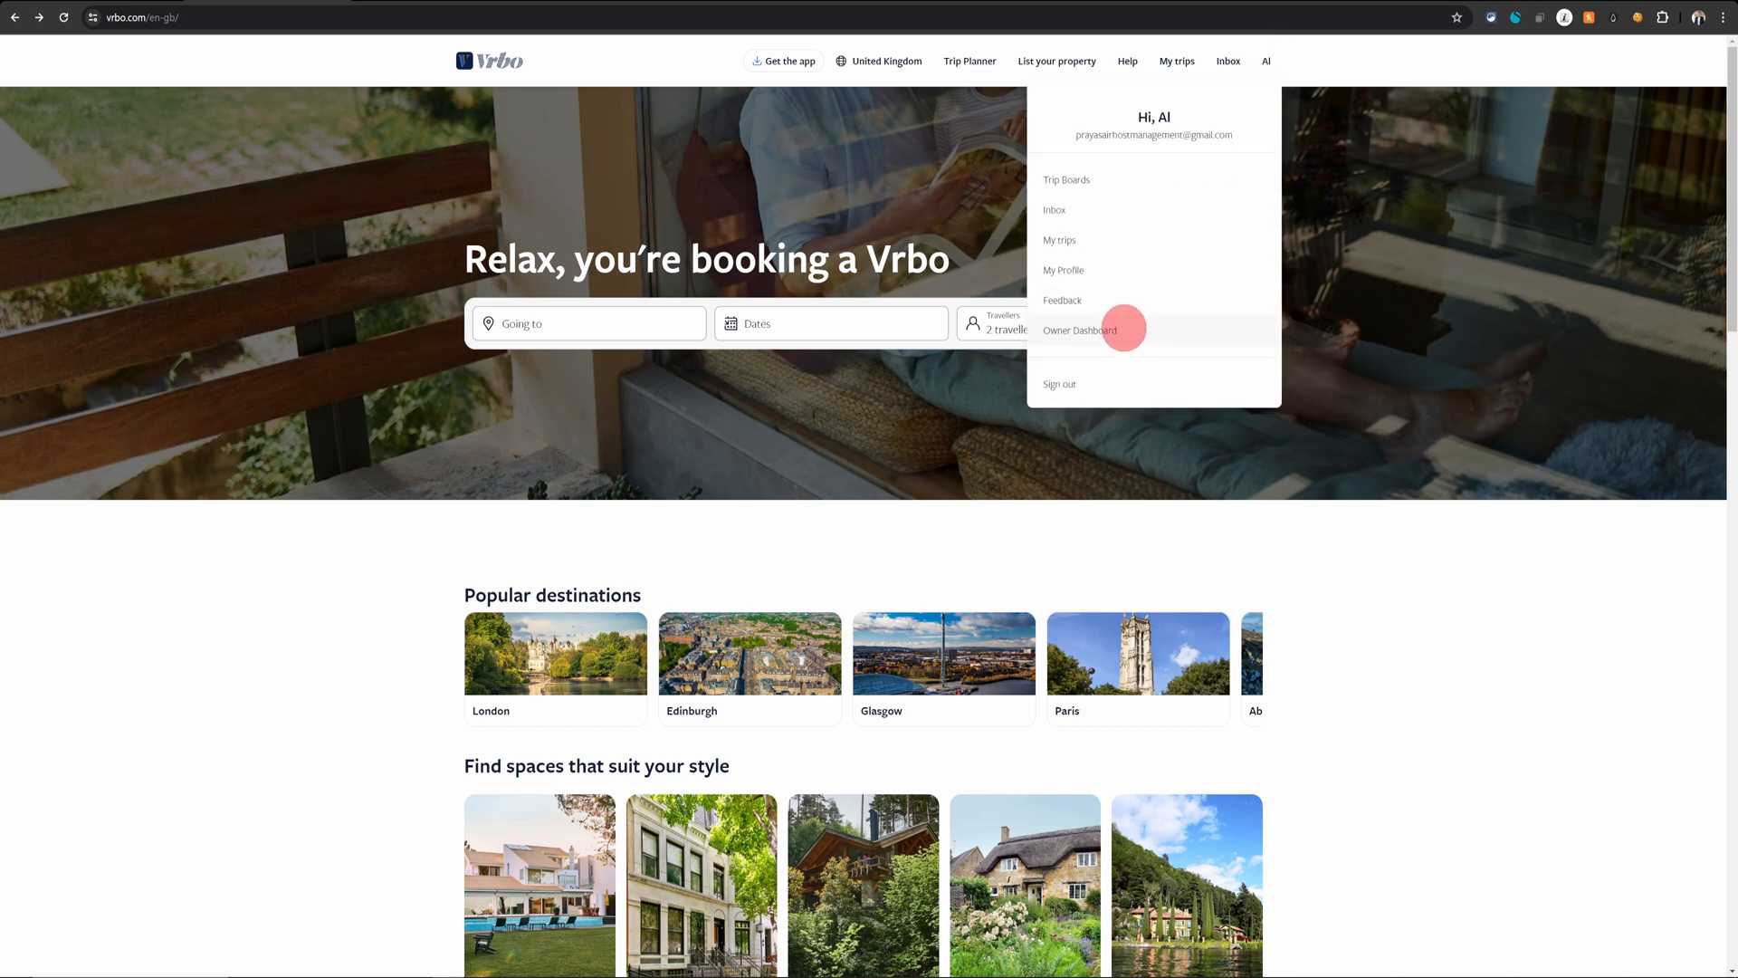
{"action": "left_click", "coordinate": [1095, 330]}
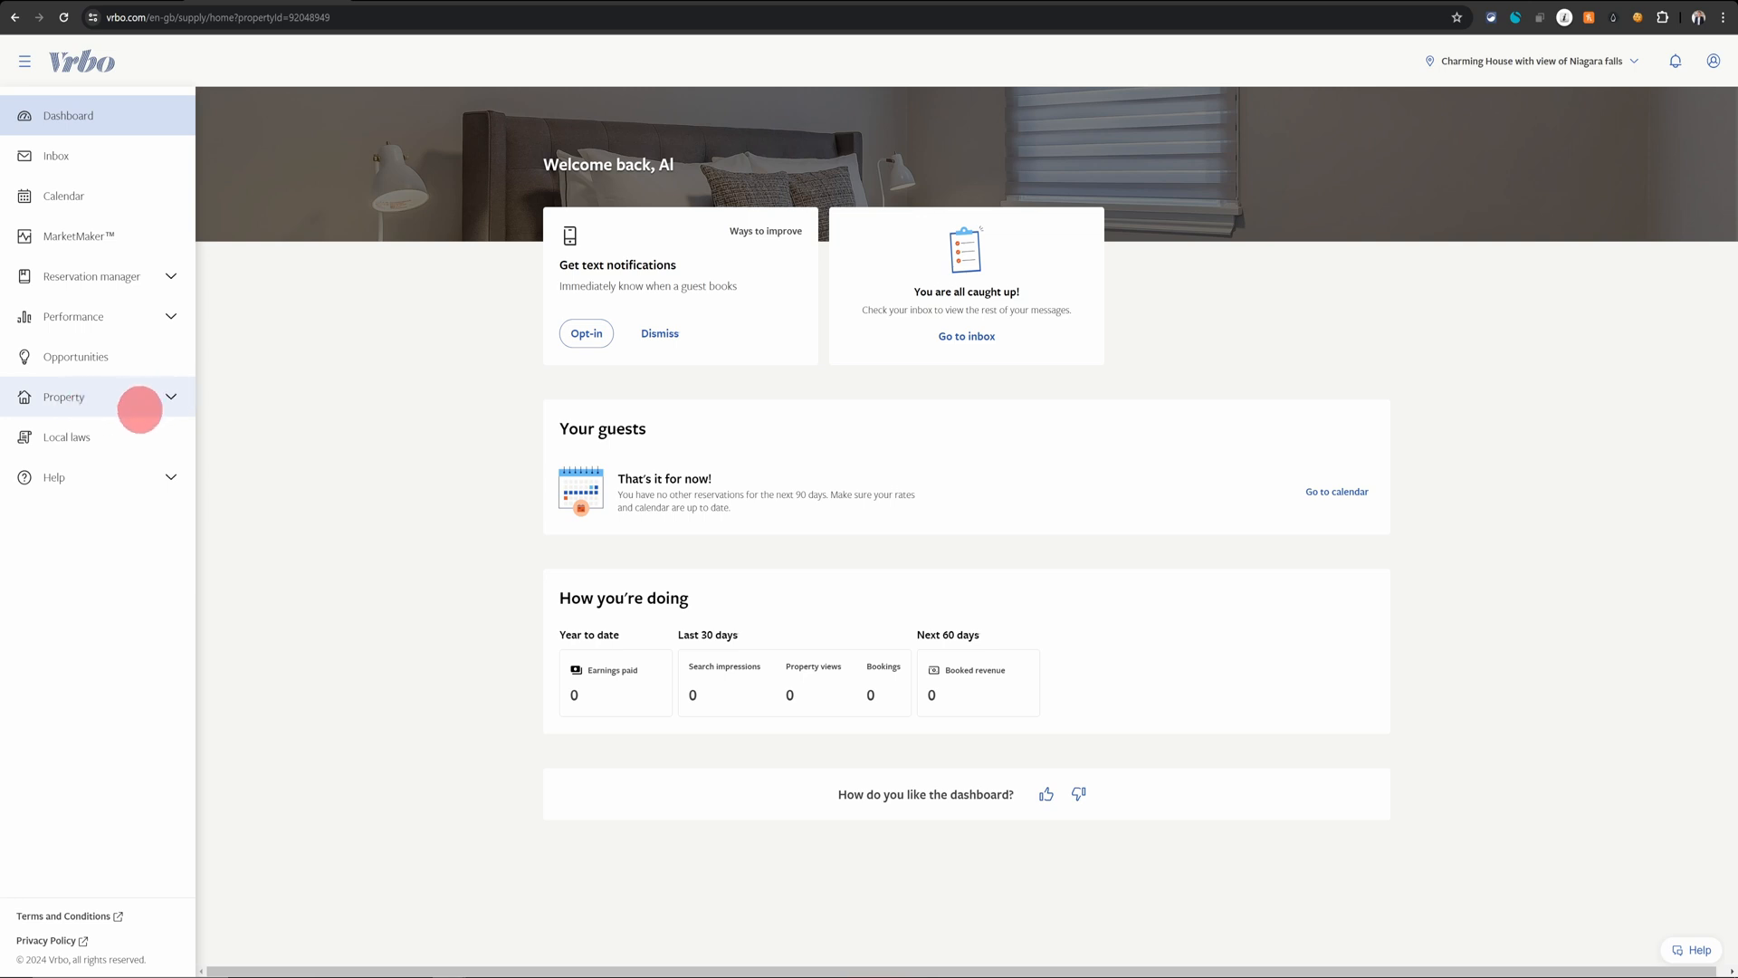
{"action": "left_click", "coordinate": [171, 397]}
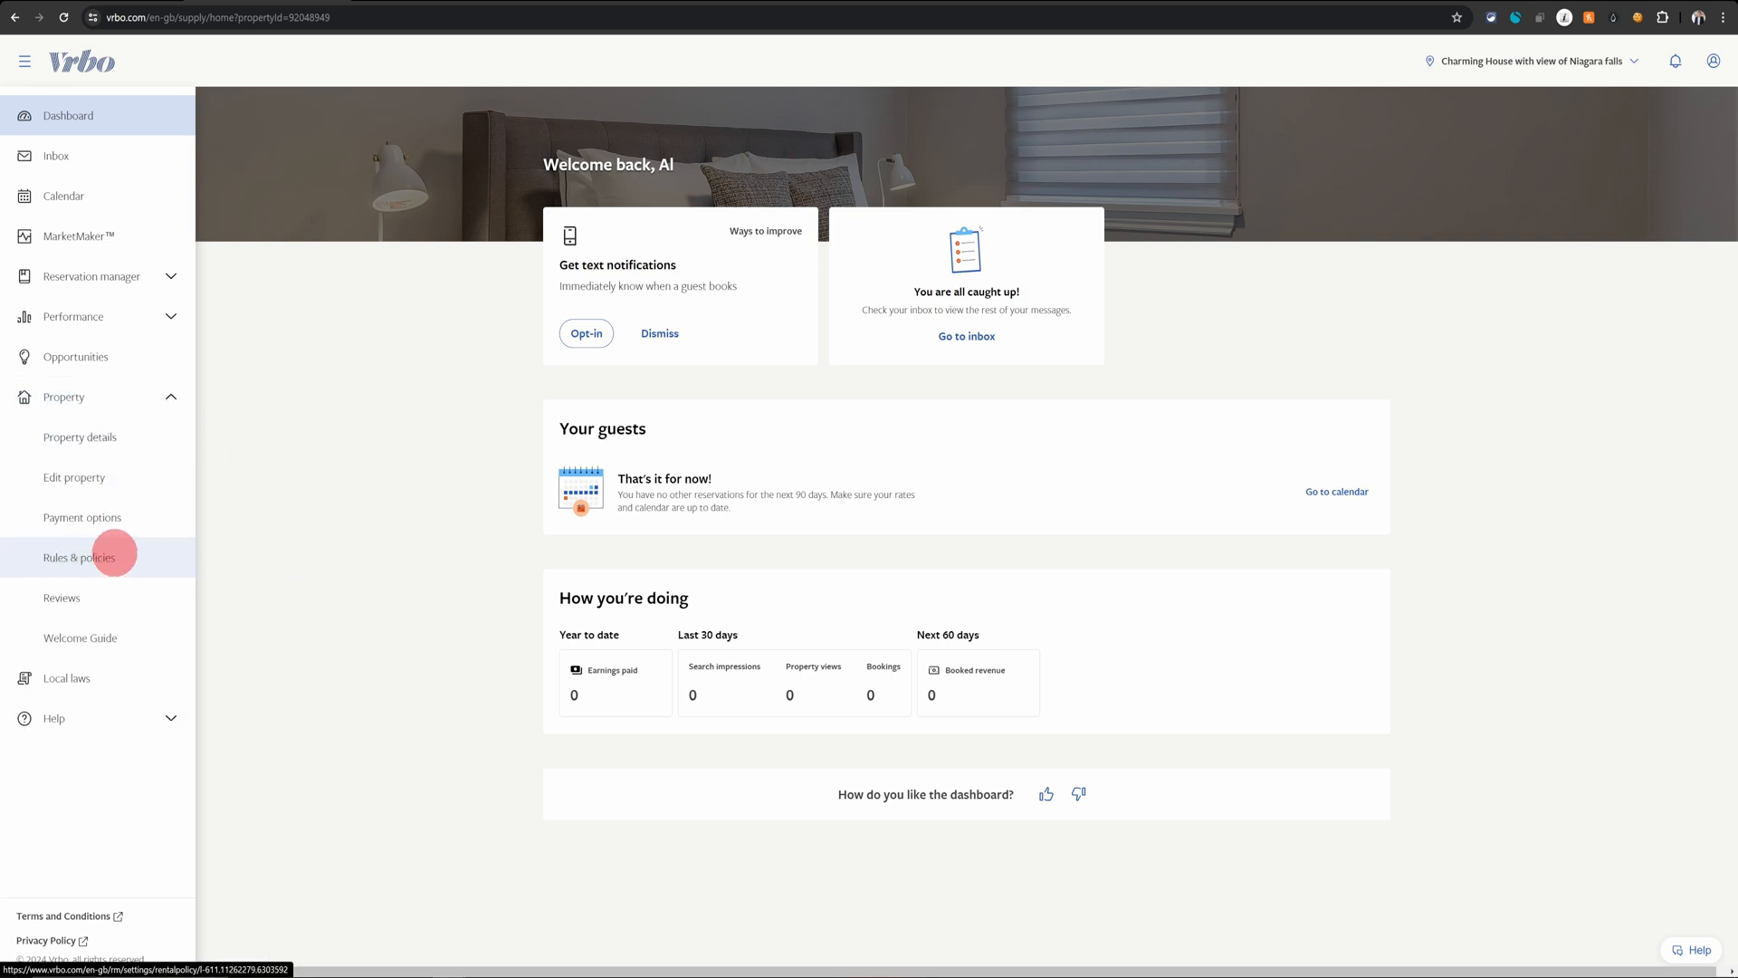
{"action": "left_click", "coordinate": [92, 557]}
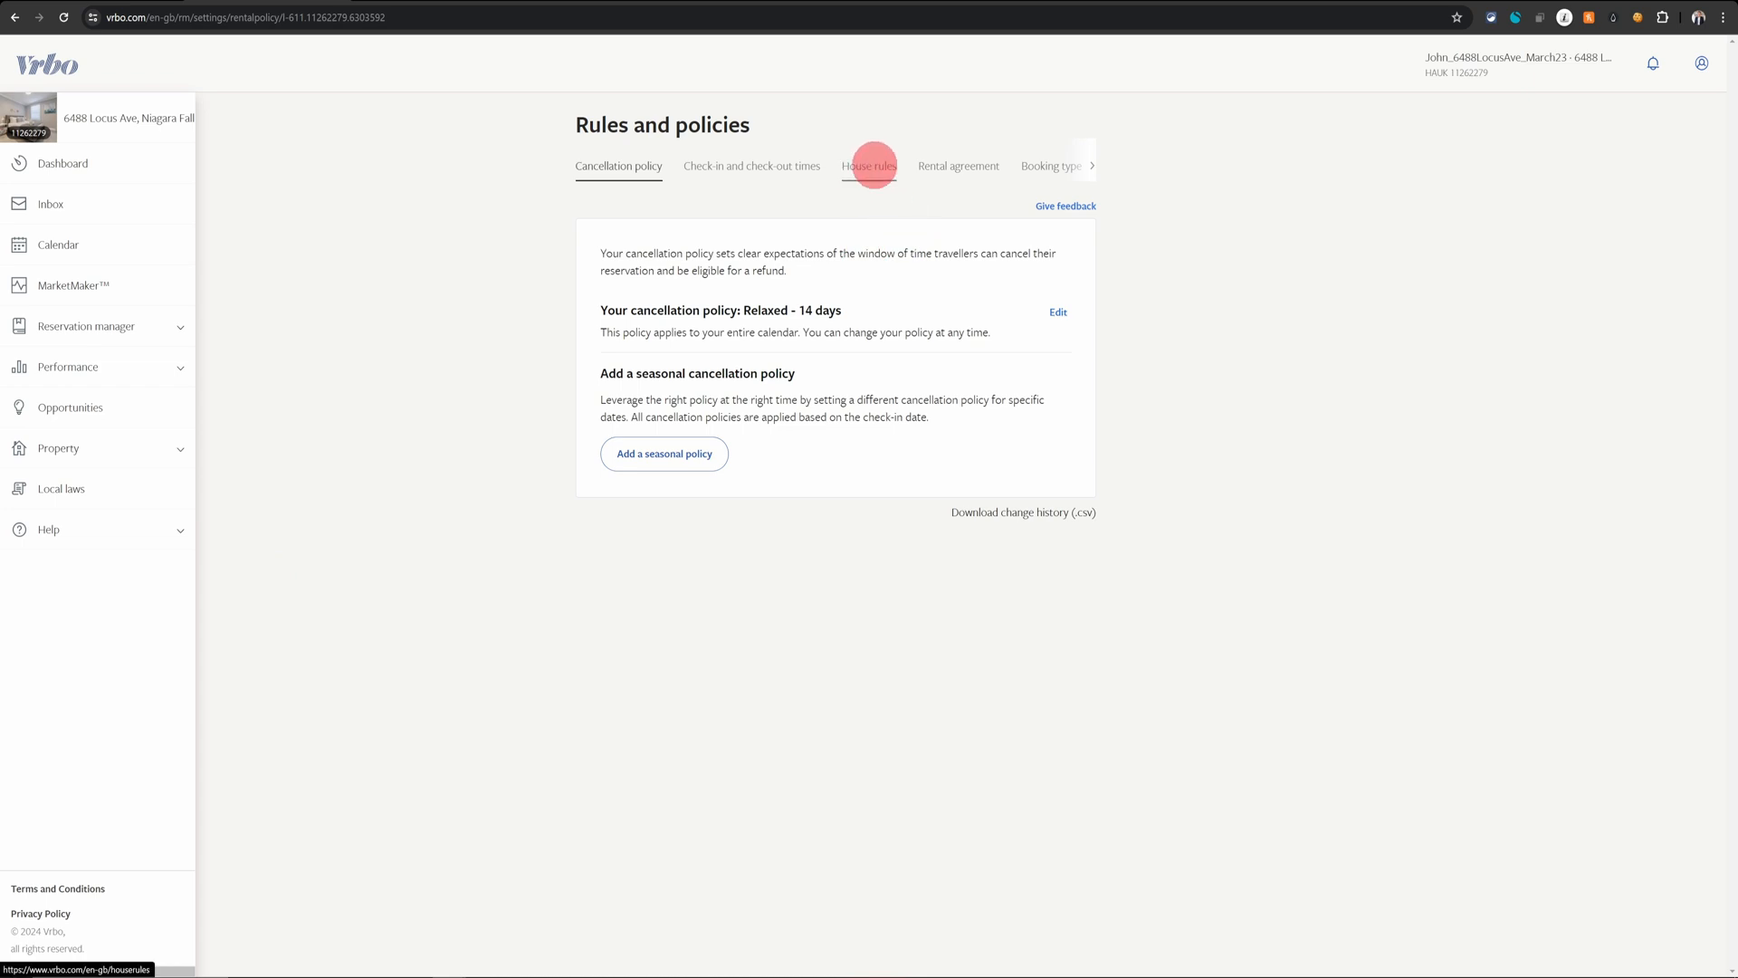
{"action": "left_click", "coordinate": [871, 166]}
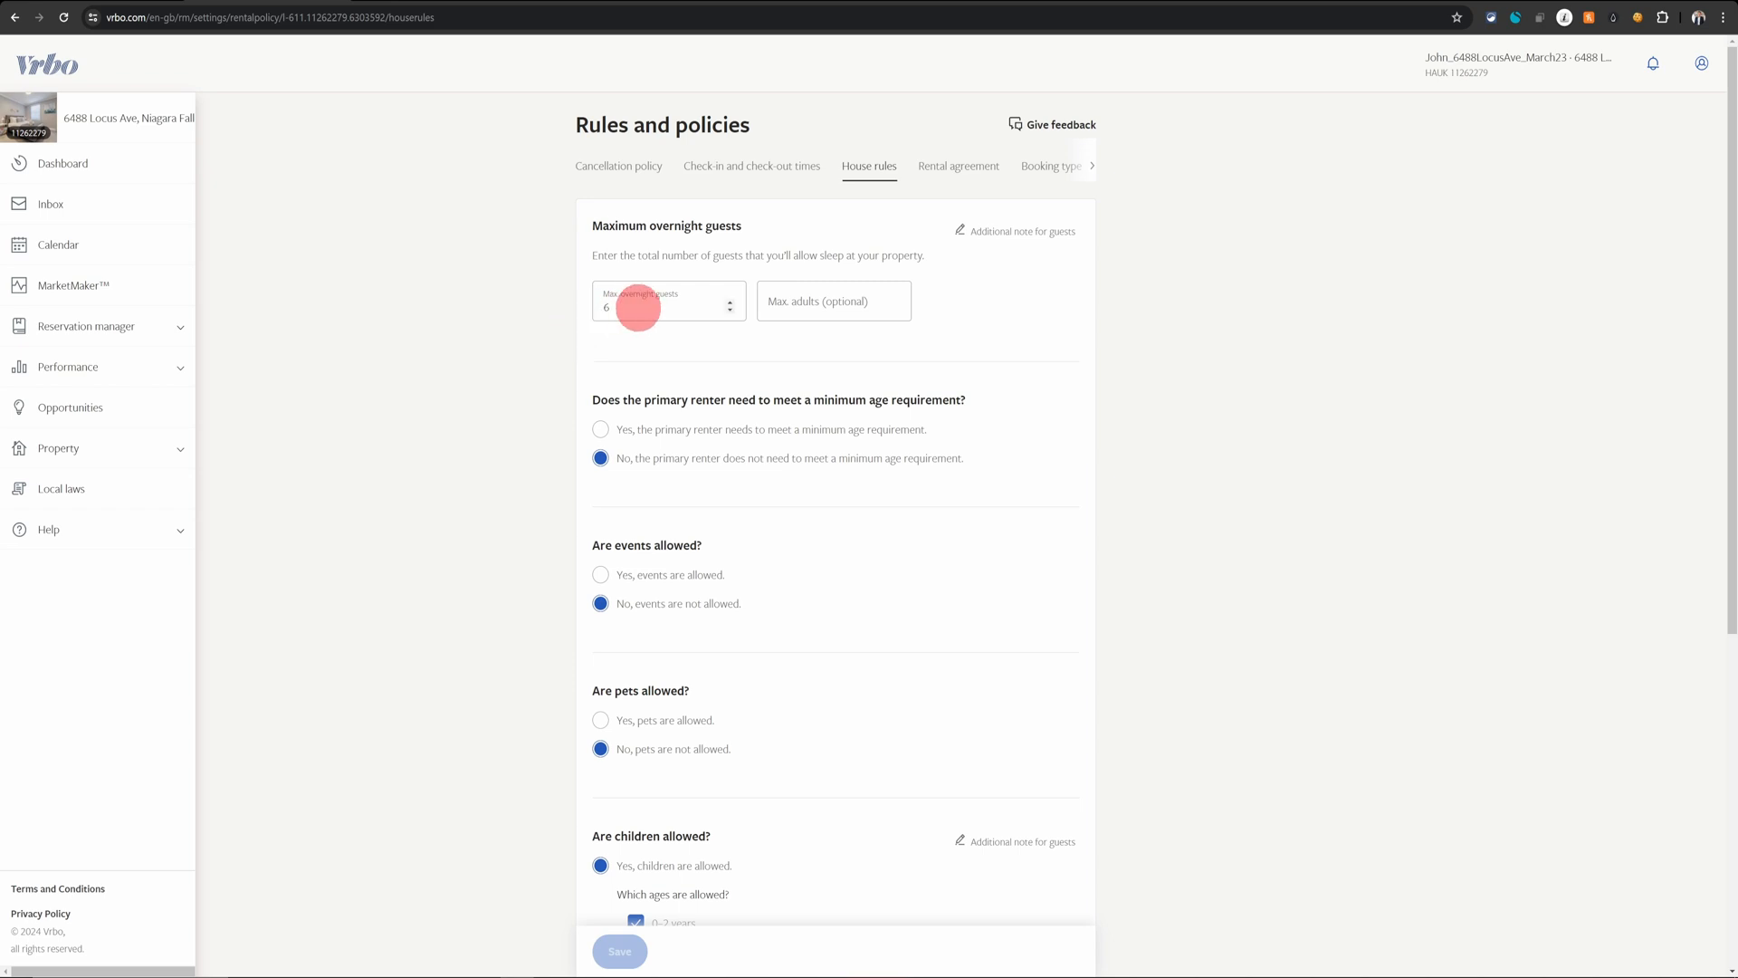
Step: Set the maximum number of adults to 2 in the overnight guest limits
{"action": "left_click", "coordinate": [638, 308]}
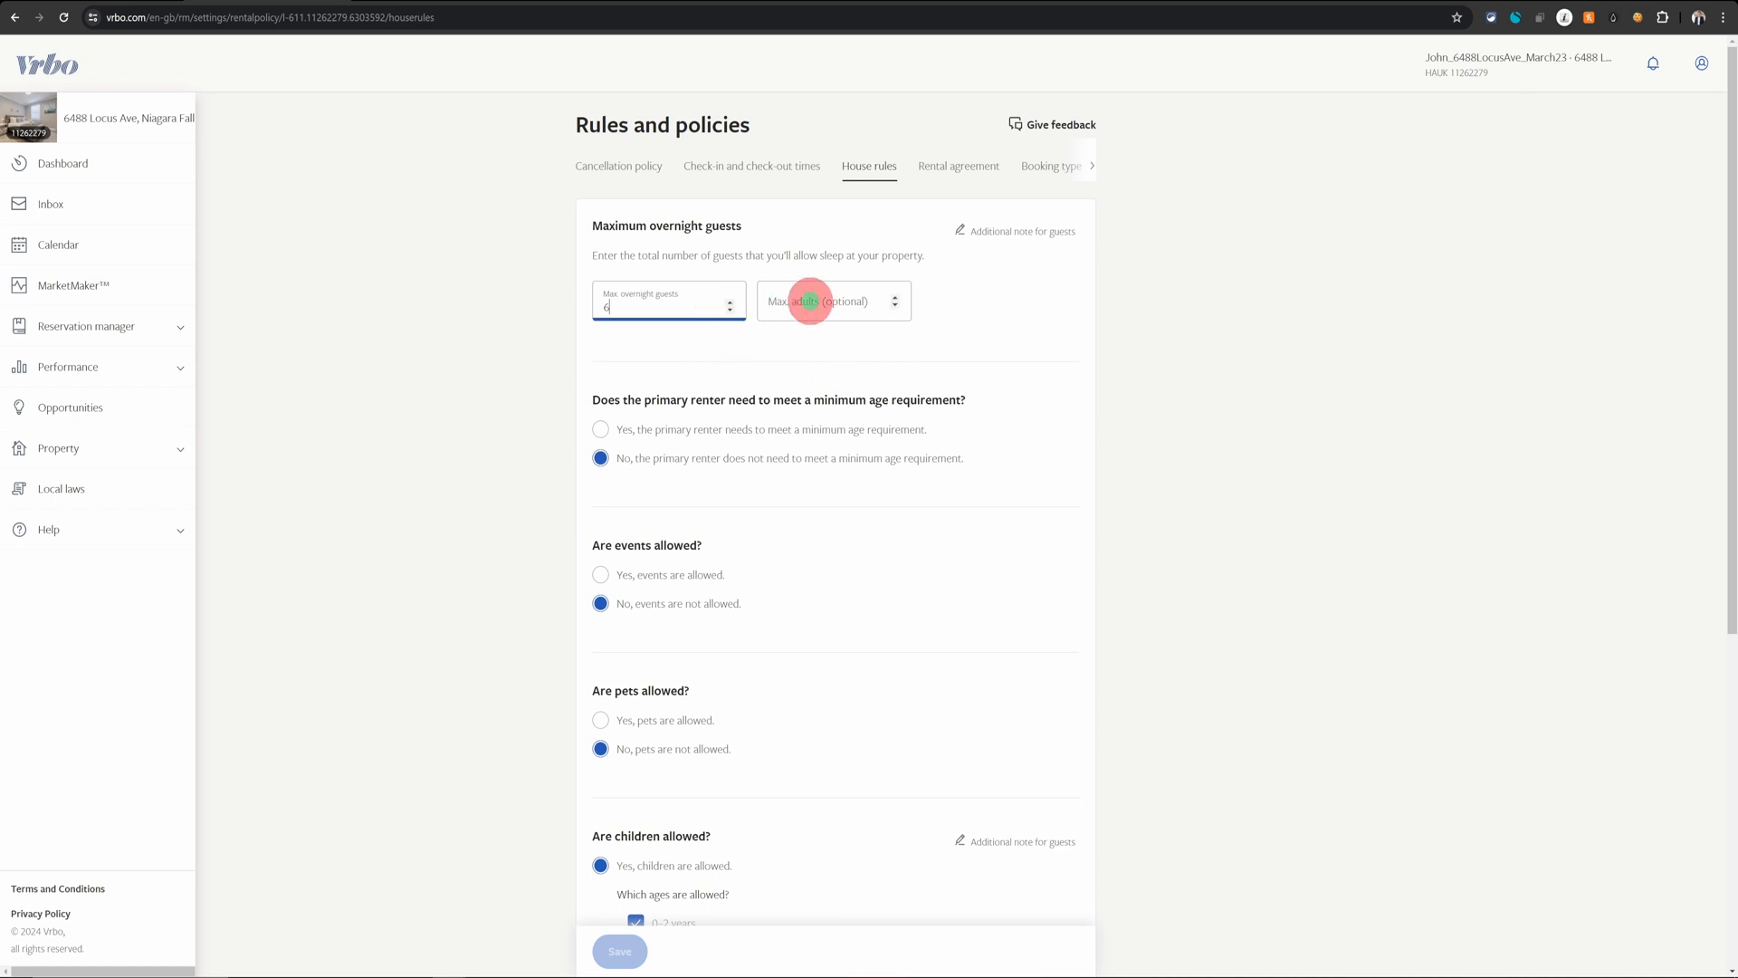
{"action": "left_click", "coordinate": [809, 301]}
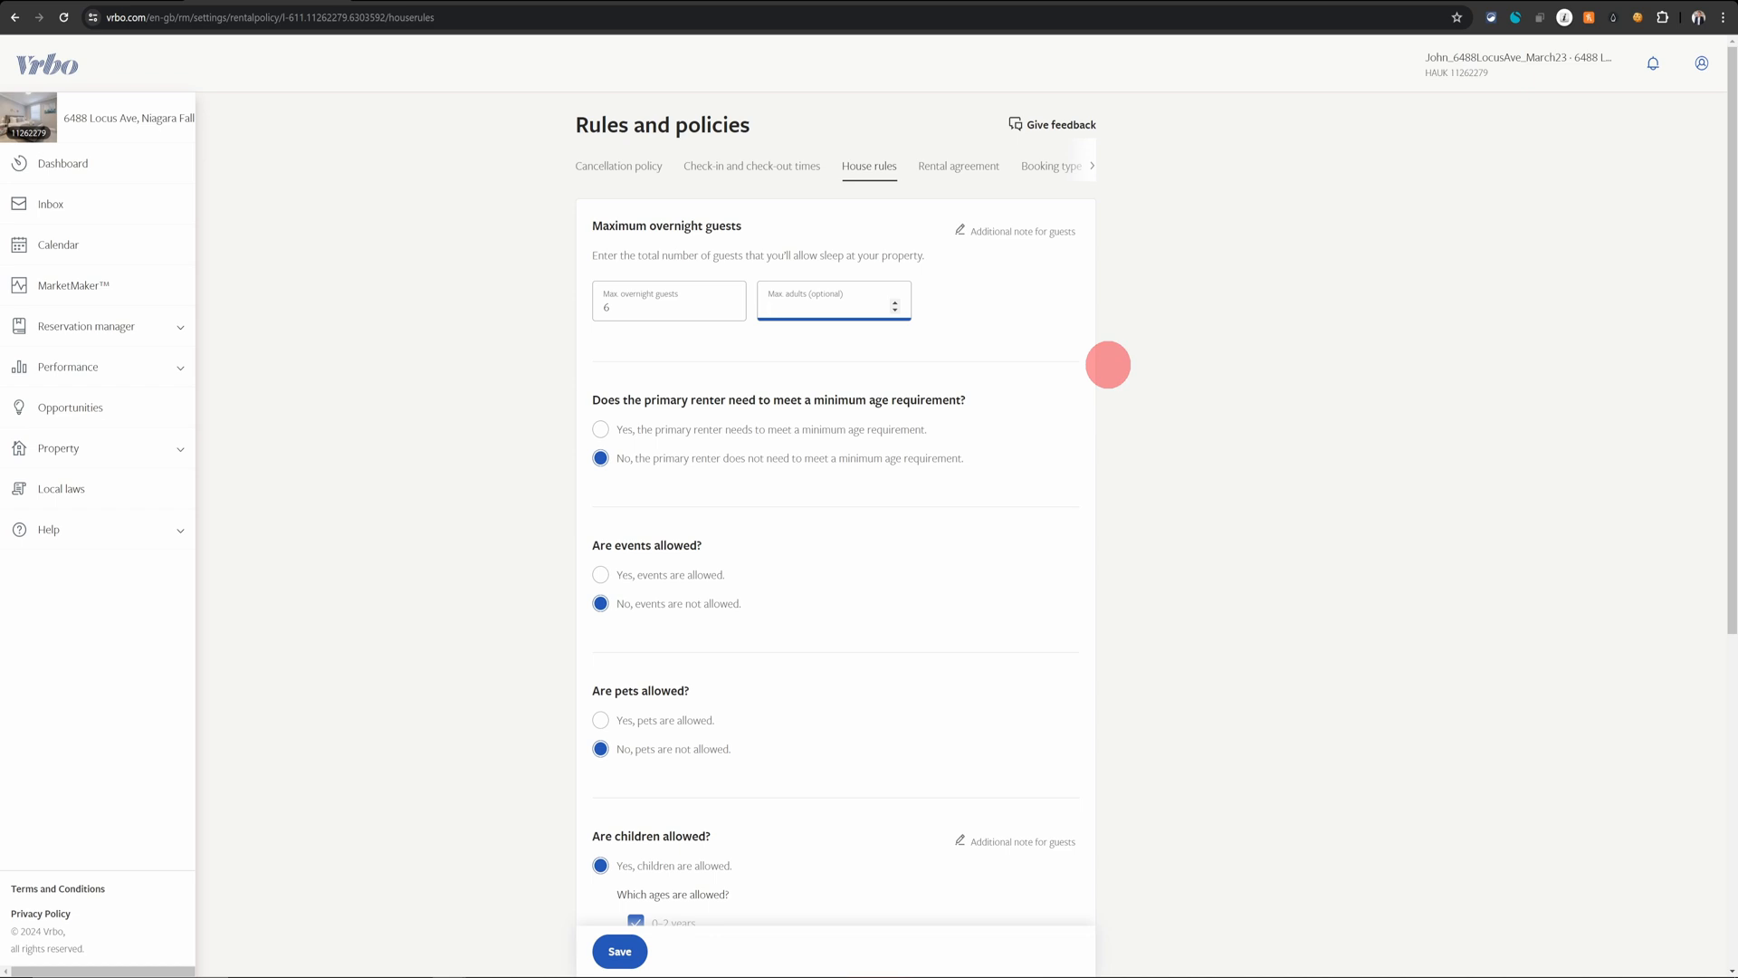
{"action": "left_click", "coordinate": [1174, 435]}
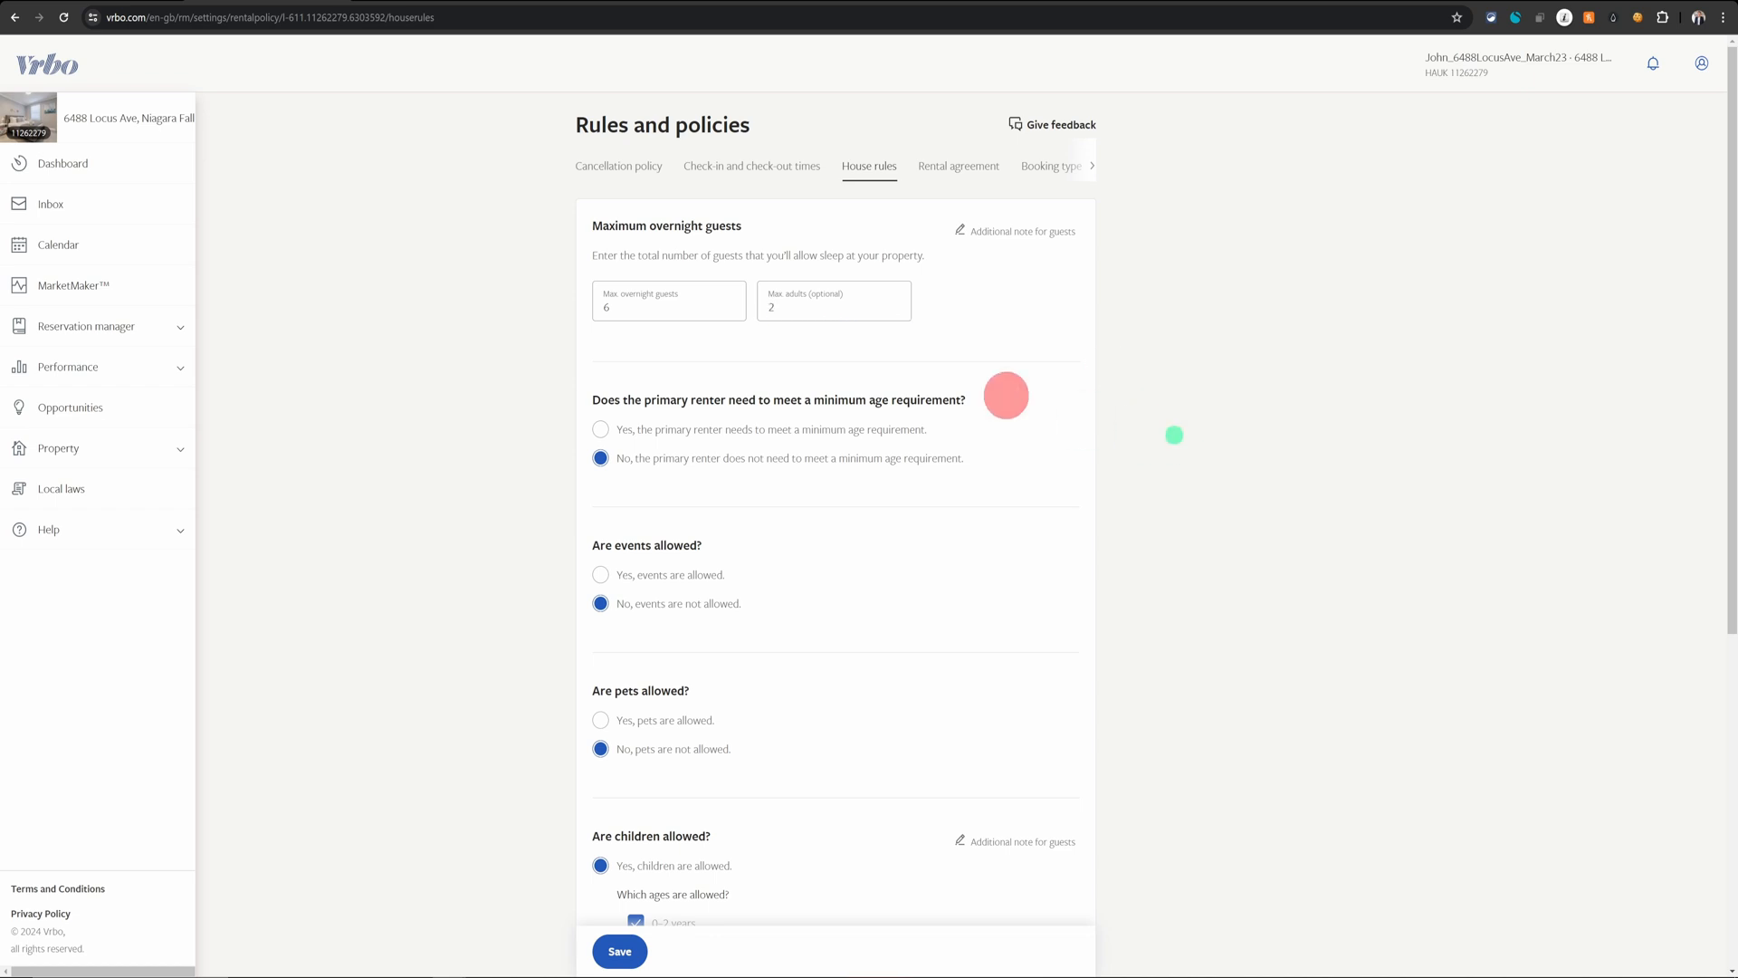
{"action": "left_click", "coordinate": [620, 312]}
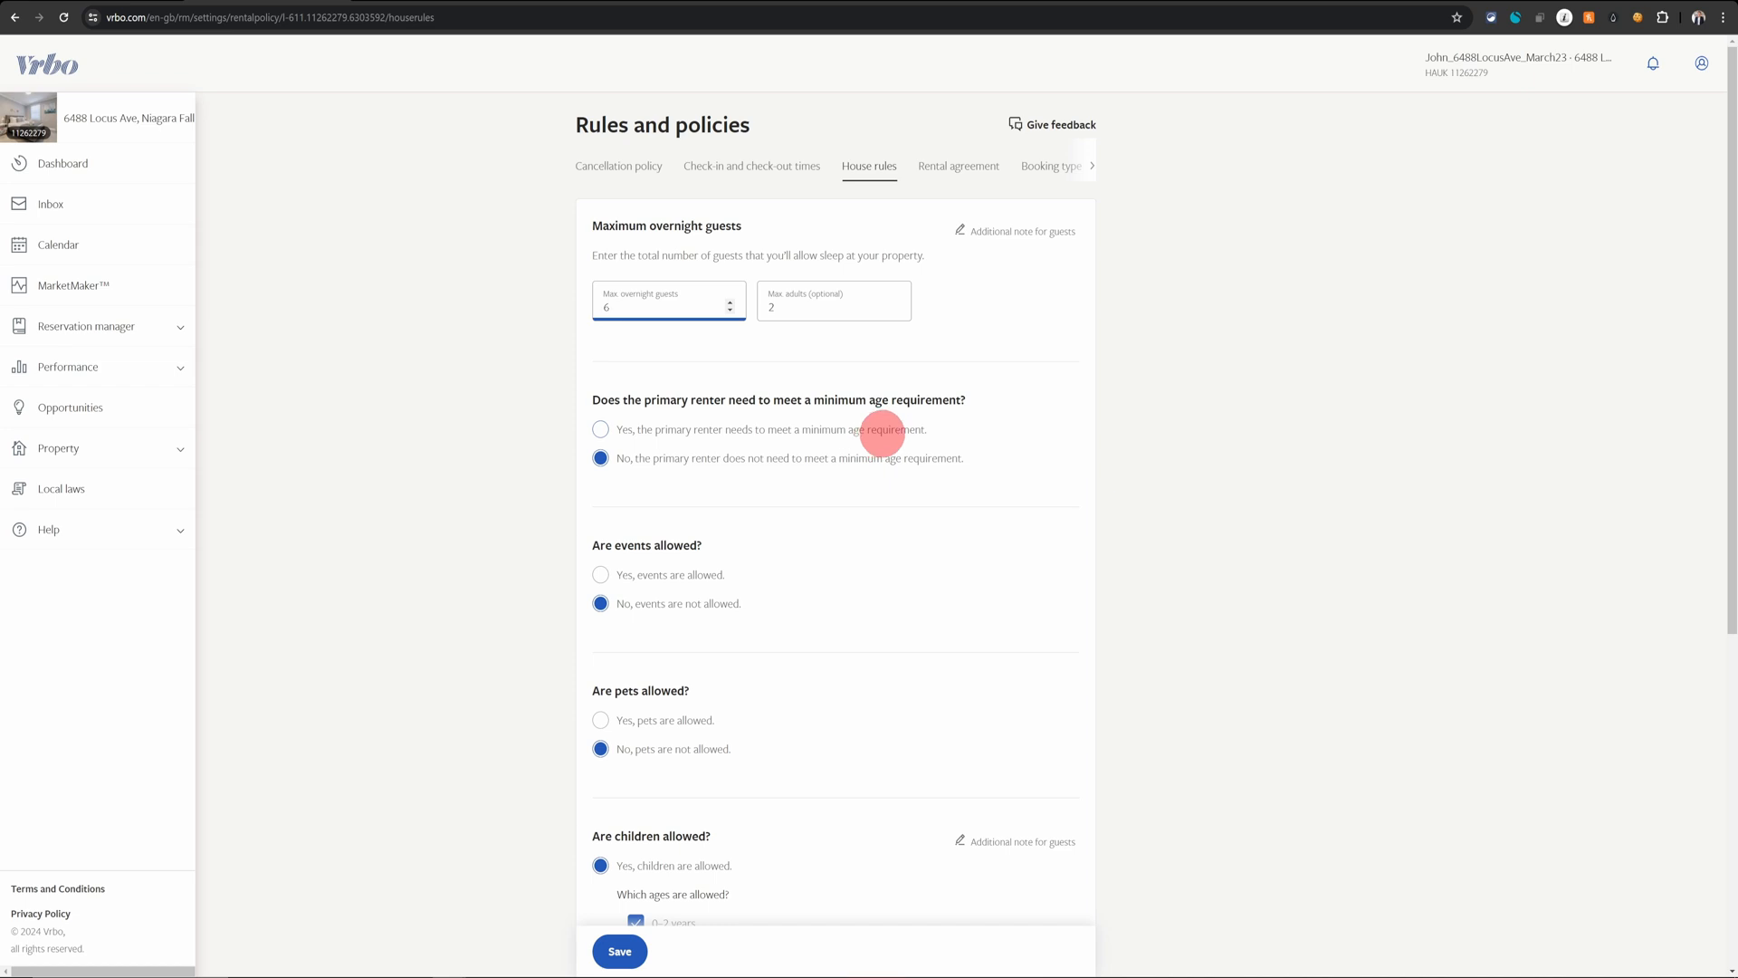
Step: Require the primary renter to meet a minimum age of 24 and open that rule's additional note for guests
{"action": "left_click", "coordinate": [880, 433]}
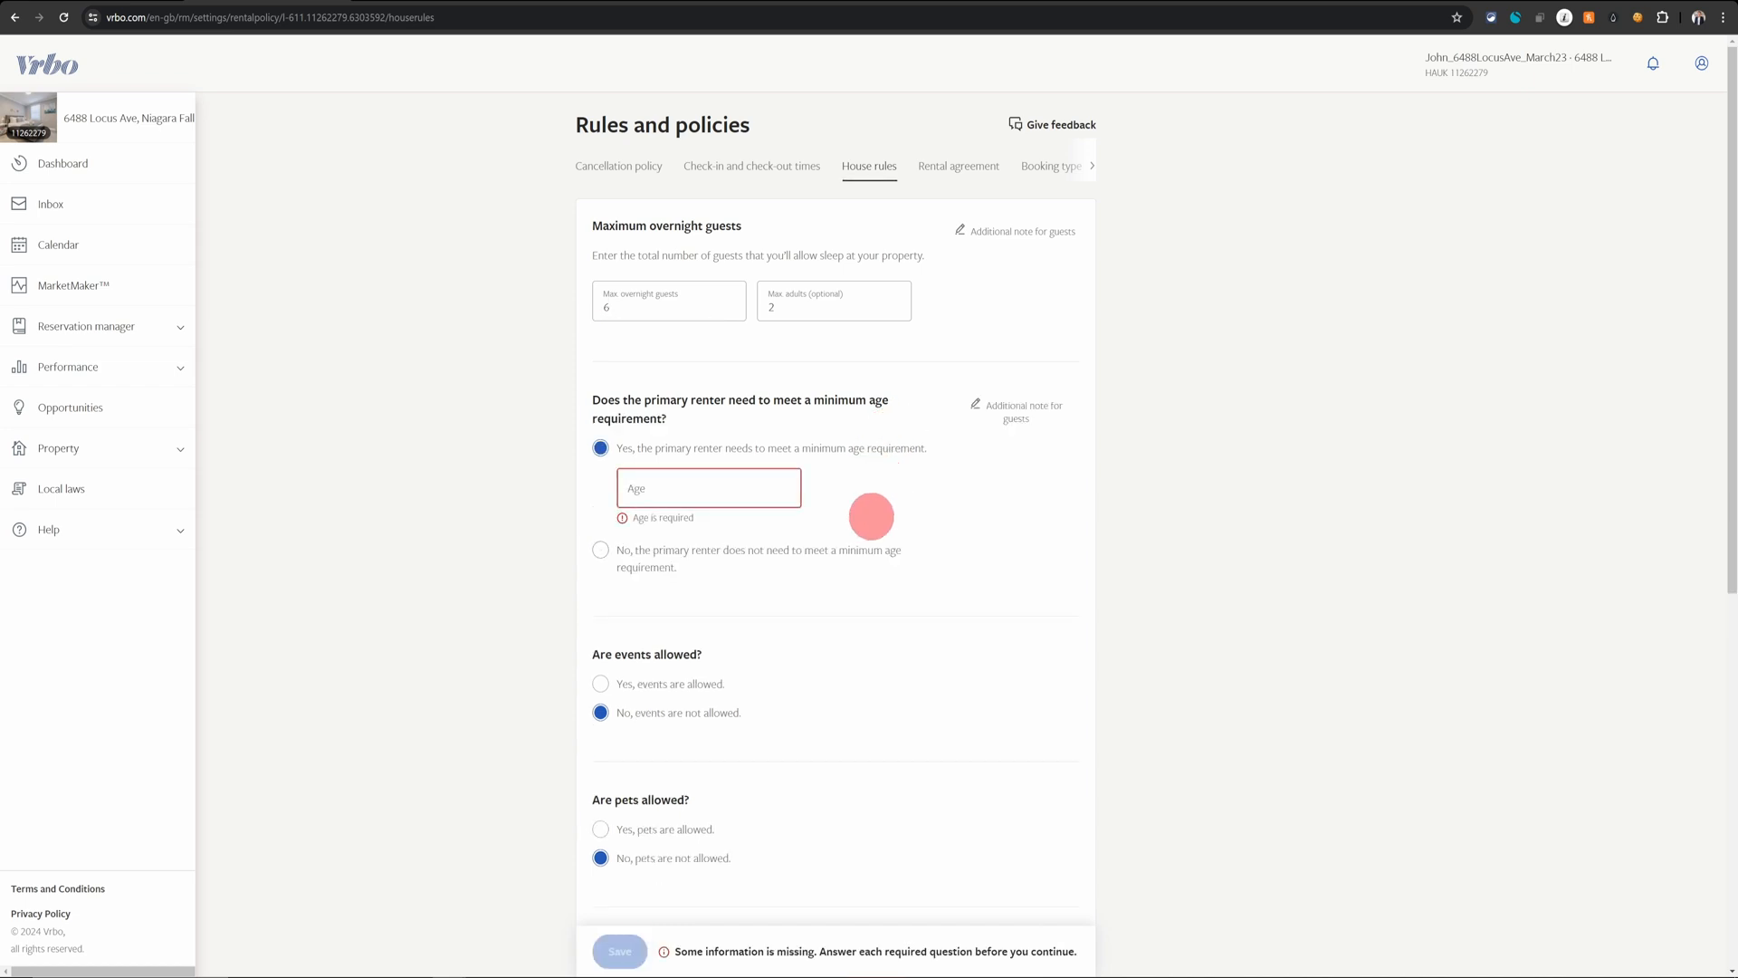
{"action": "left_click", "coordinate": [704, 495]}
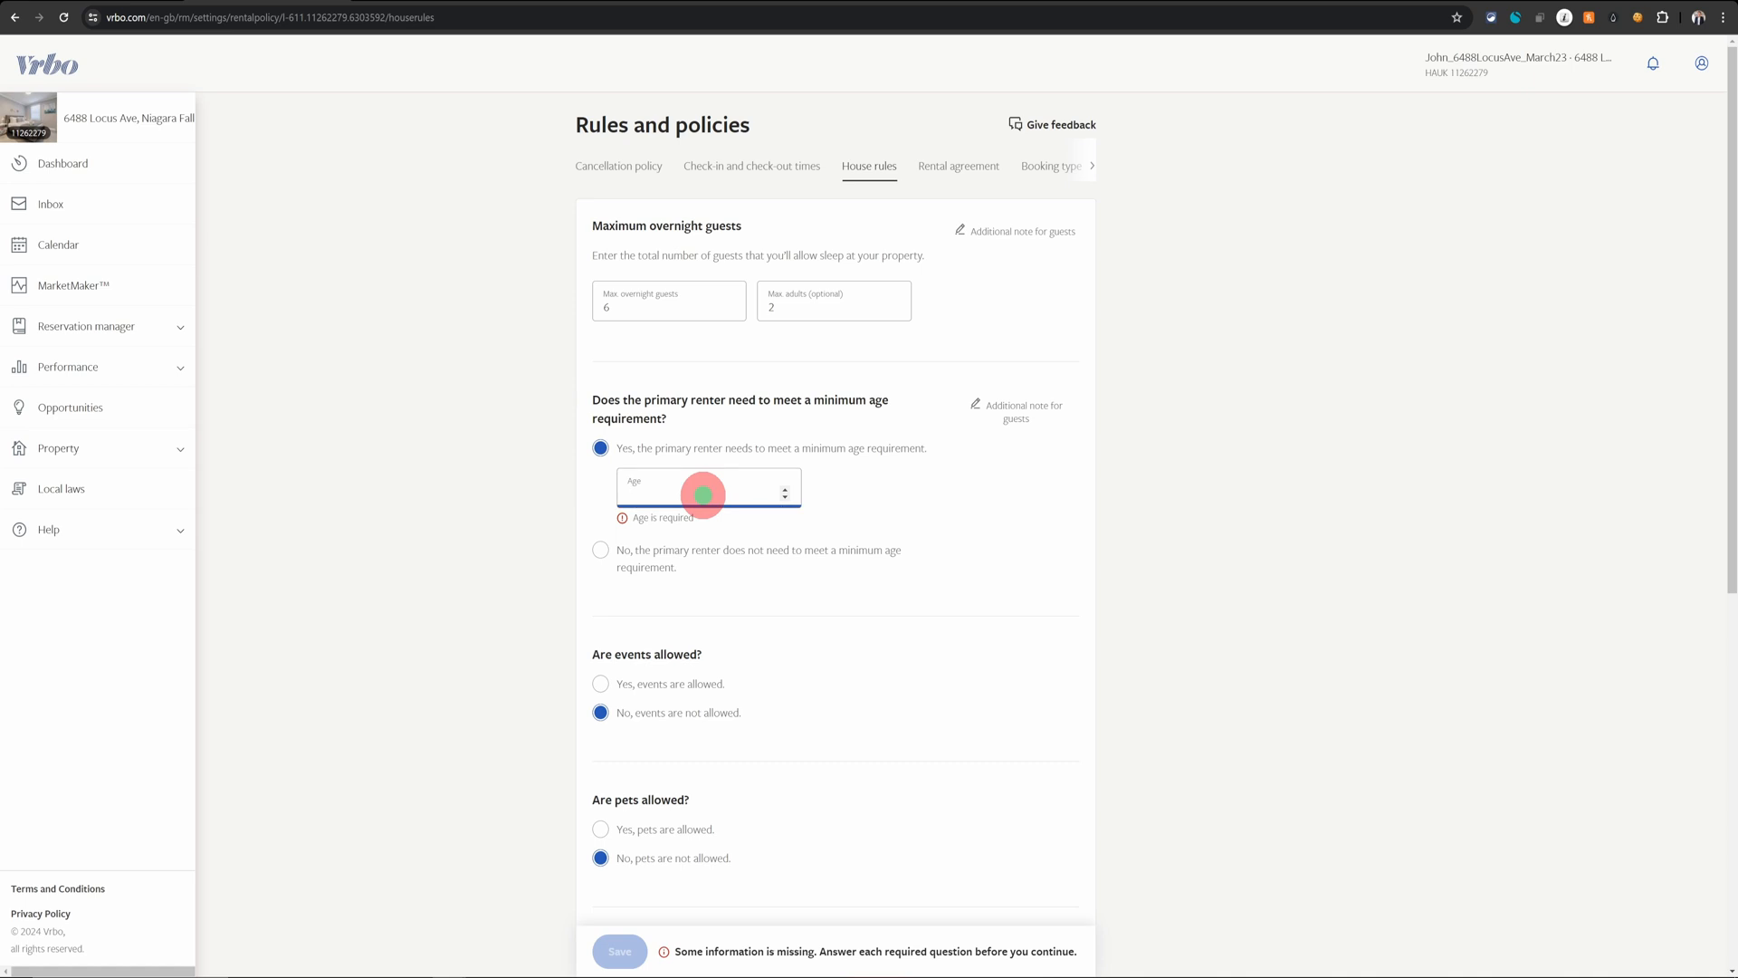
{"action": "type", "text": "24"}
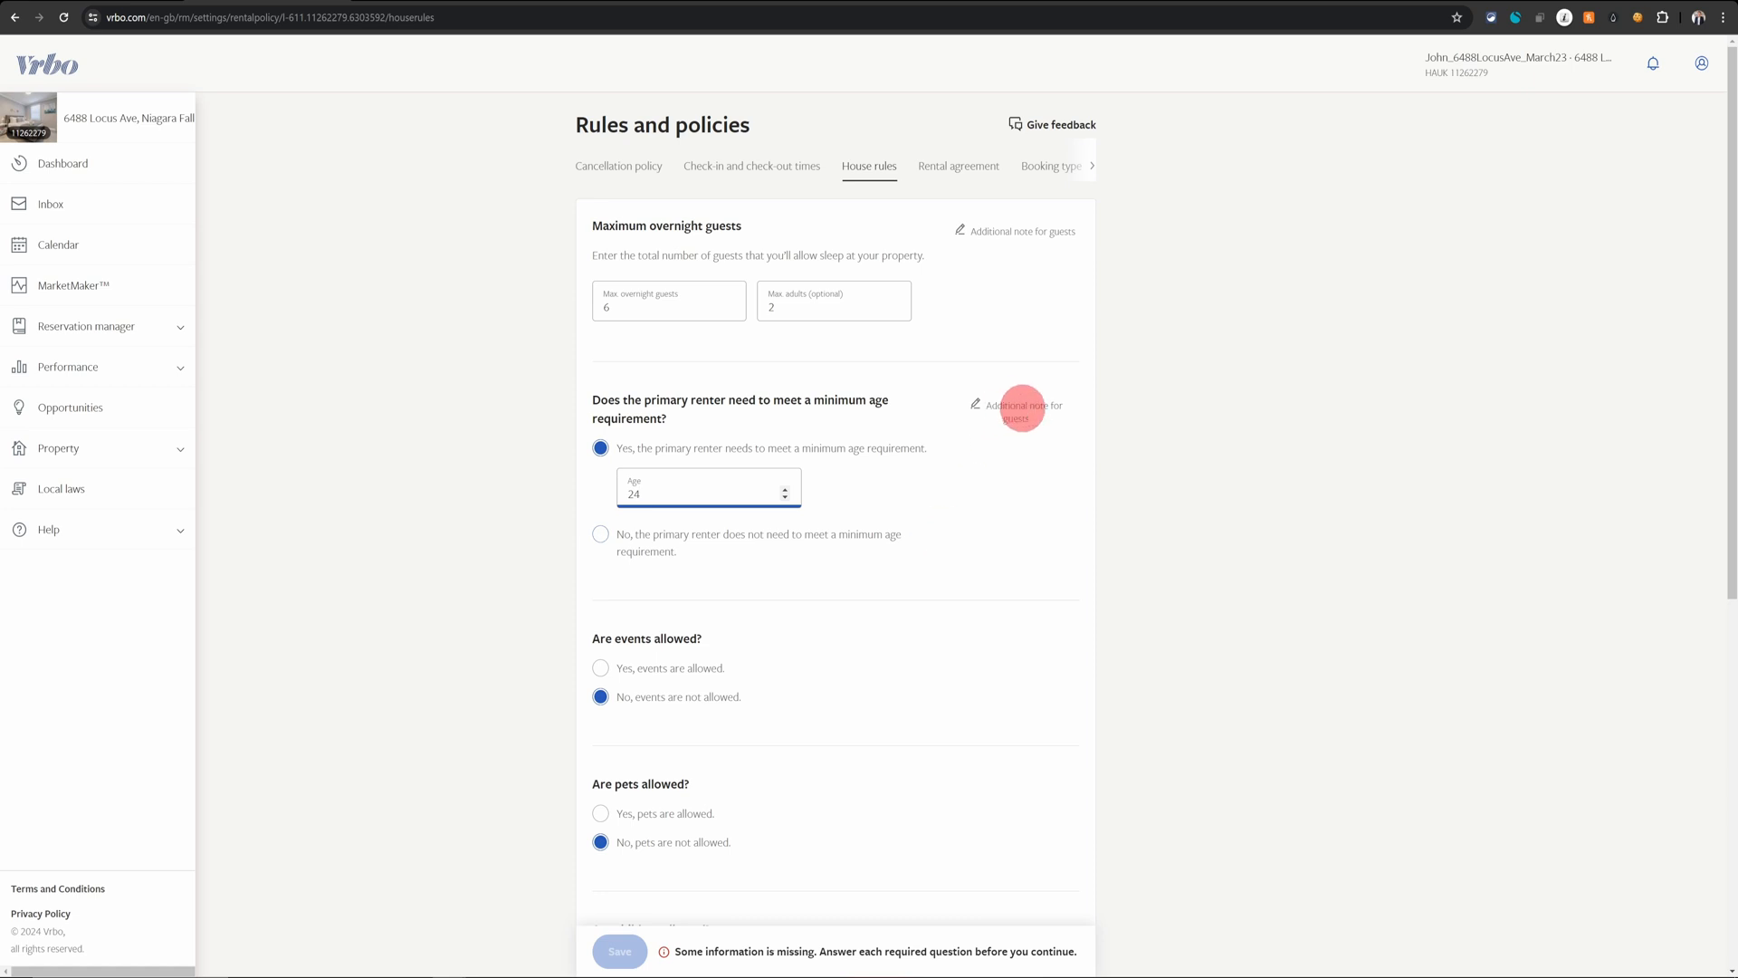
{"action": "left_click", "coordinate": [1023, 407]}
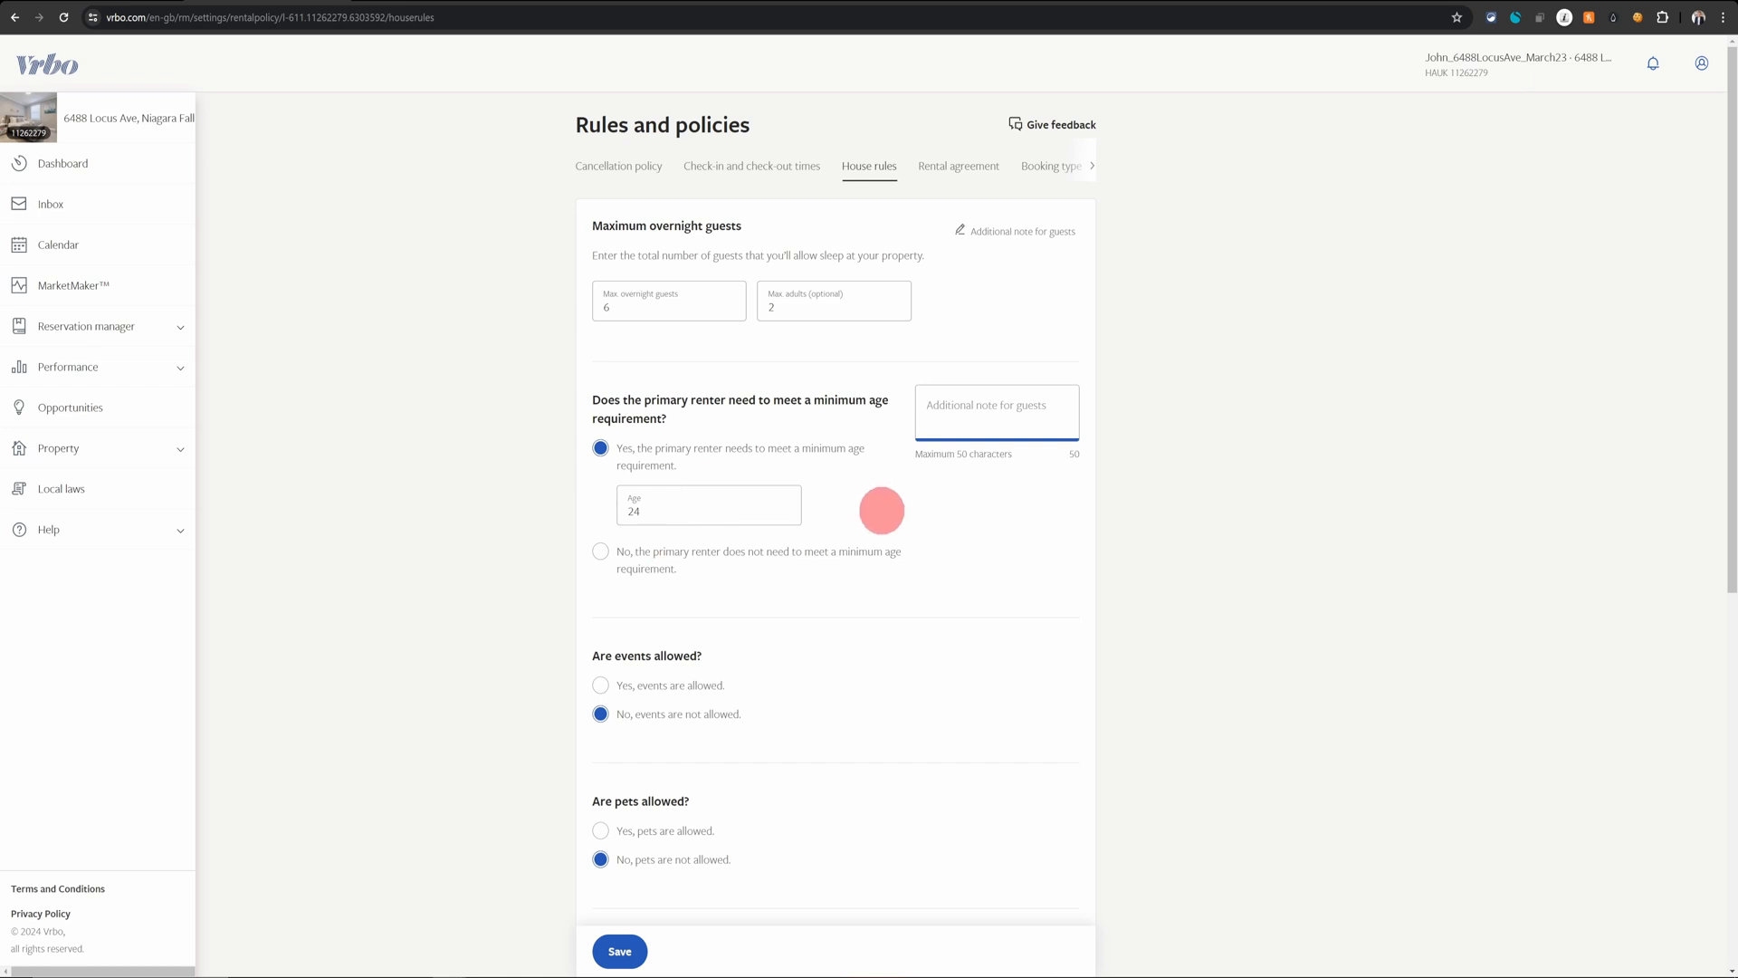
Step: Allow events for birthday parties, family gatherings and weddings, with a maximum of 50 attendees
{"action": "scroll", "coordinate": [638, 488], "scroll_direction": "down", "scroll_amount": 2}
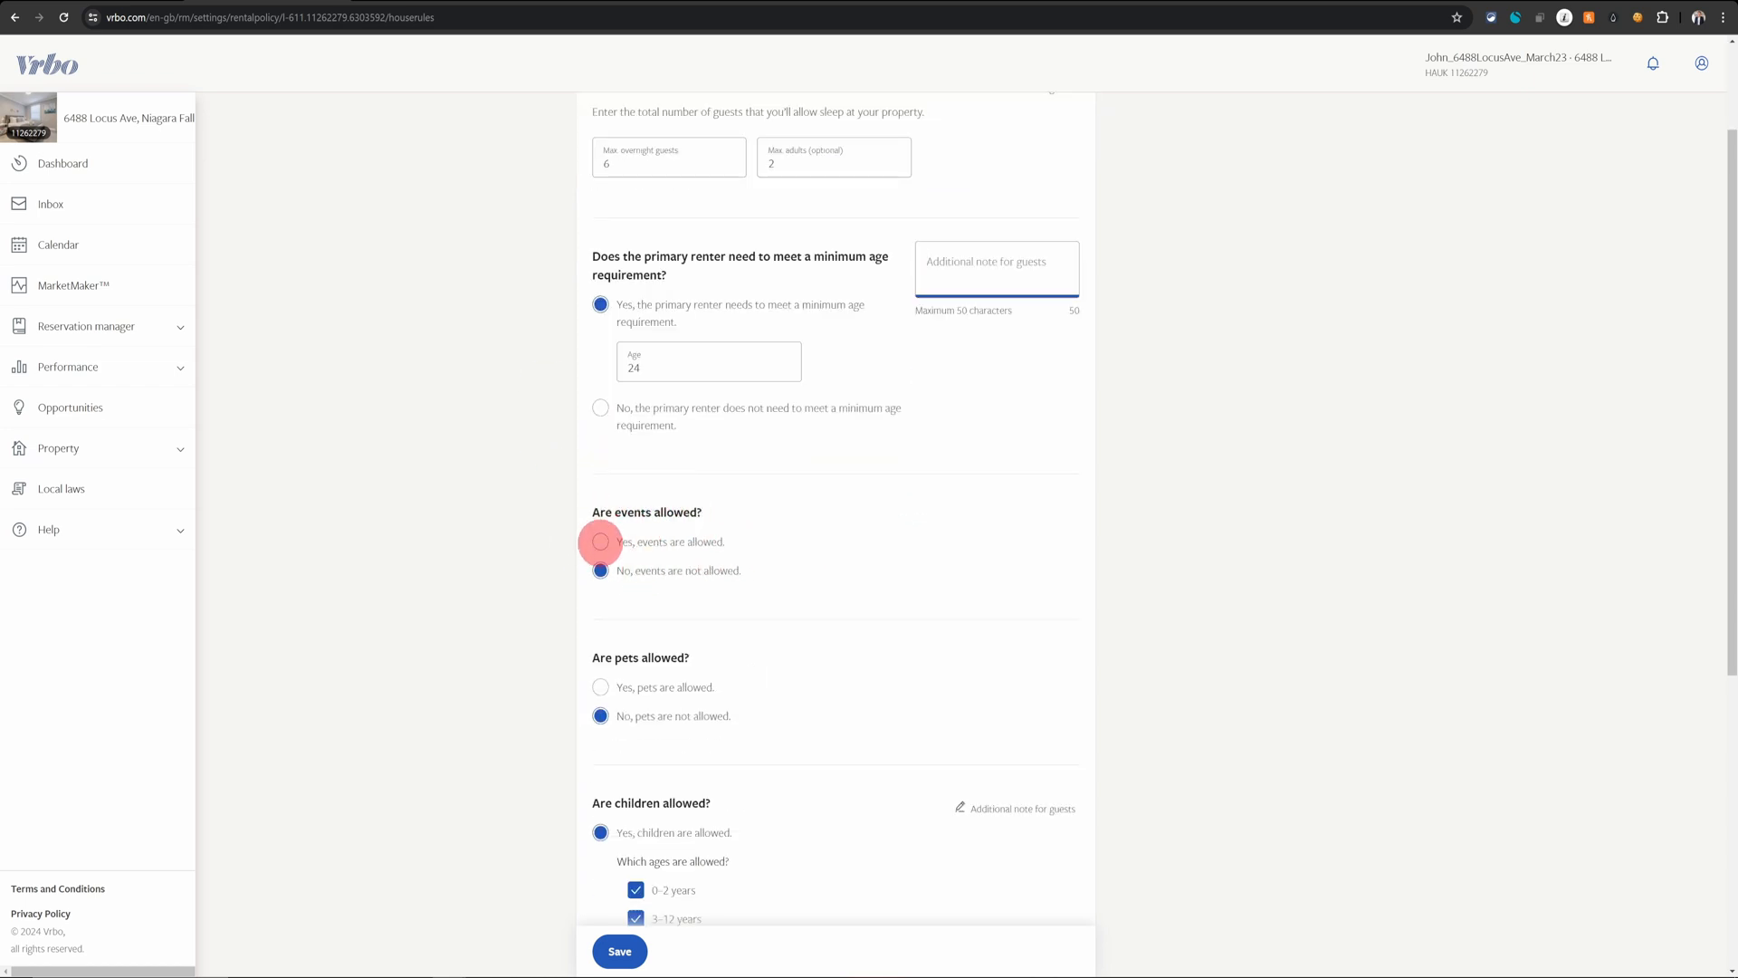
{"action": "left_click", "coordinate": [600, 540]}
{"action": "left_click", "coordinate": [600, 525]}
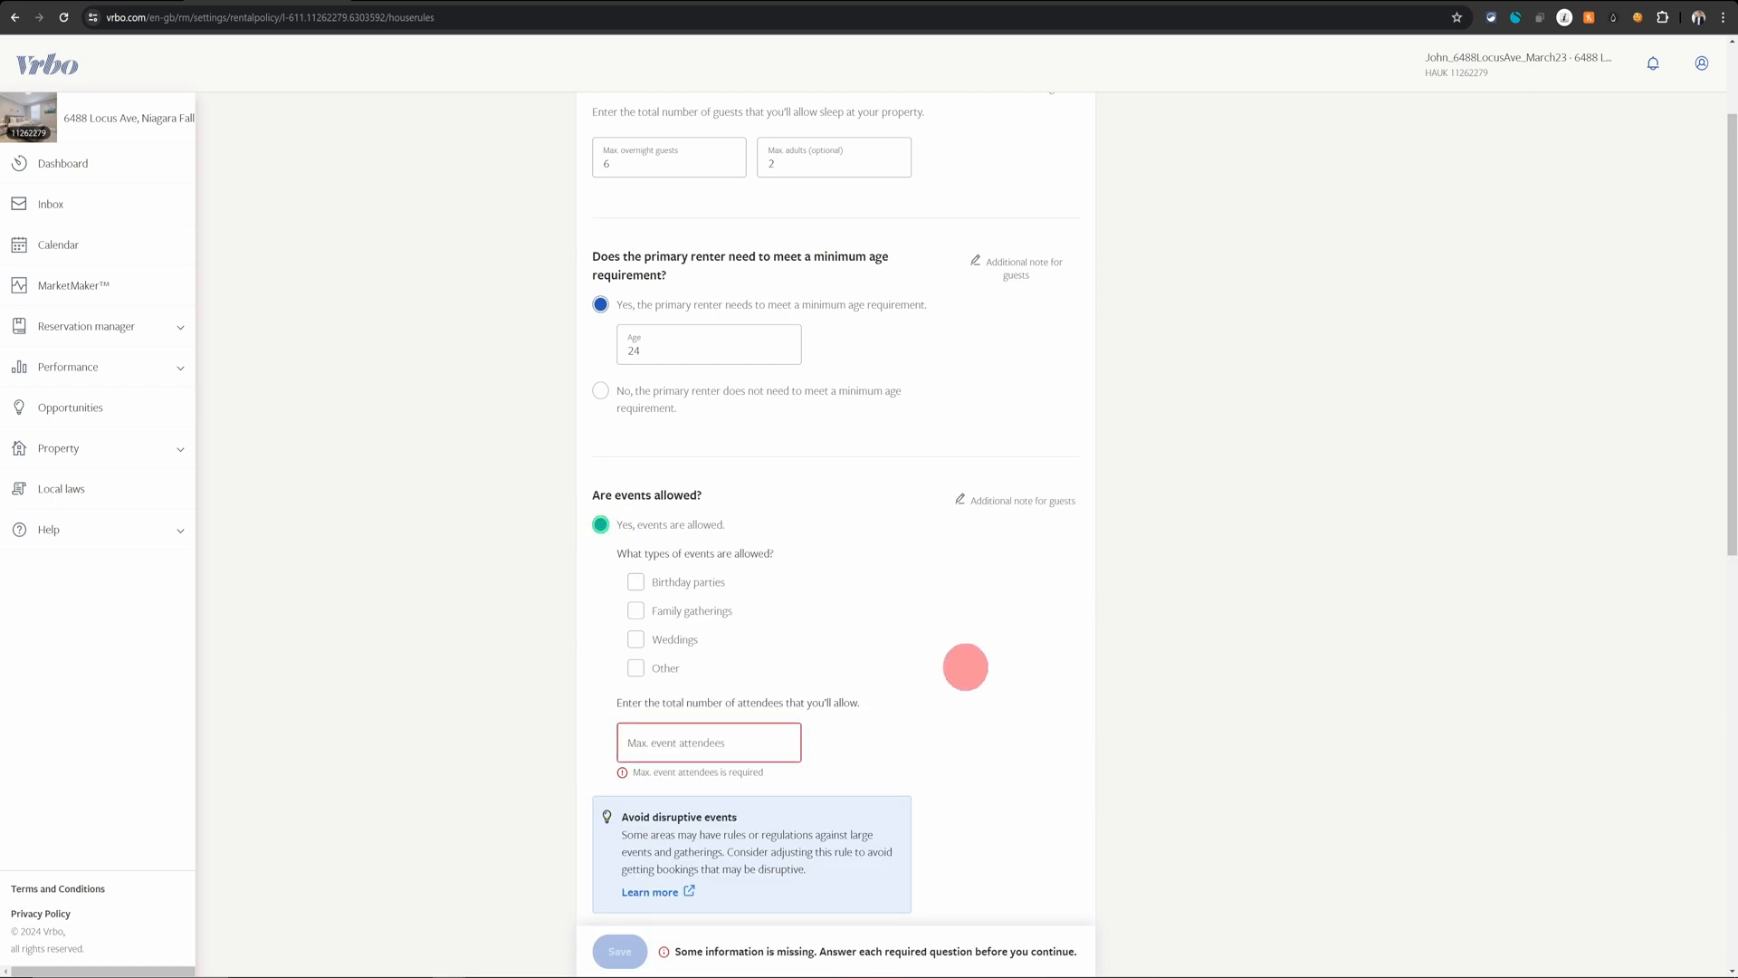
{"action": "left_click", "coordinate": [636, 583]}
{"action": "left_click", "coordinate": [636, 610]}
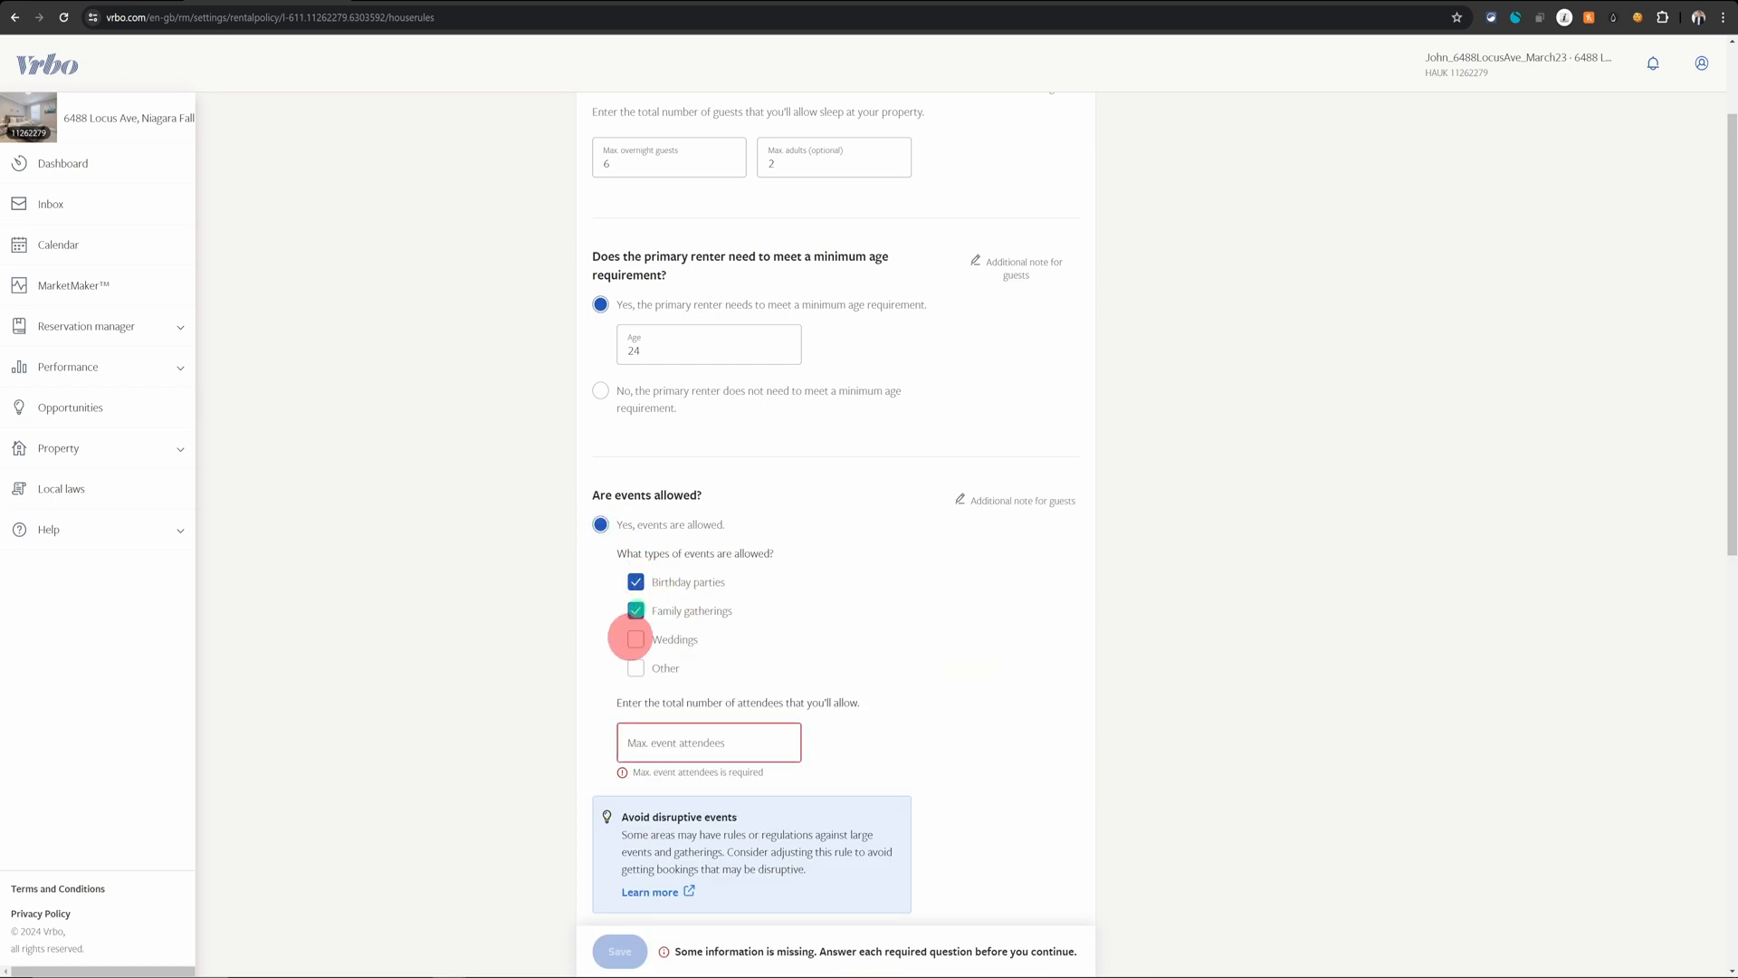
{"action": "left_click", "coordinate": [634, 638]}
{"action": "left_click", "coordinate": [706, 741]}
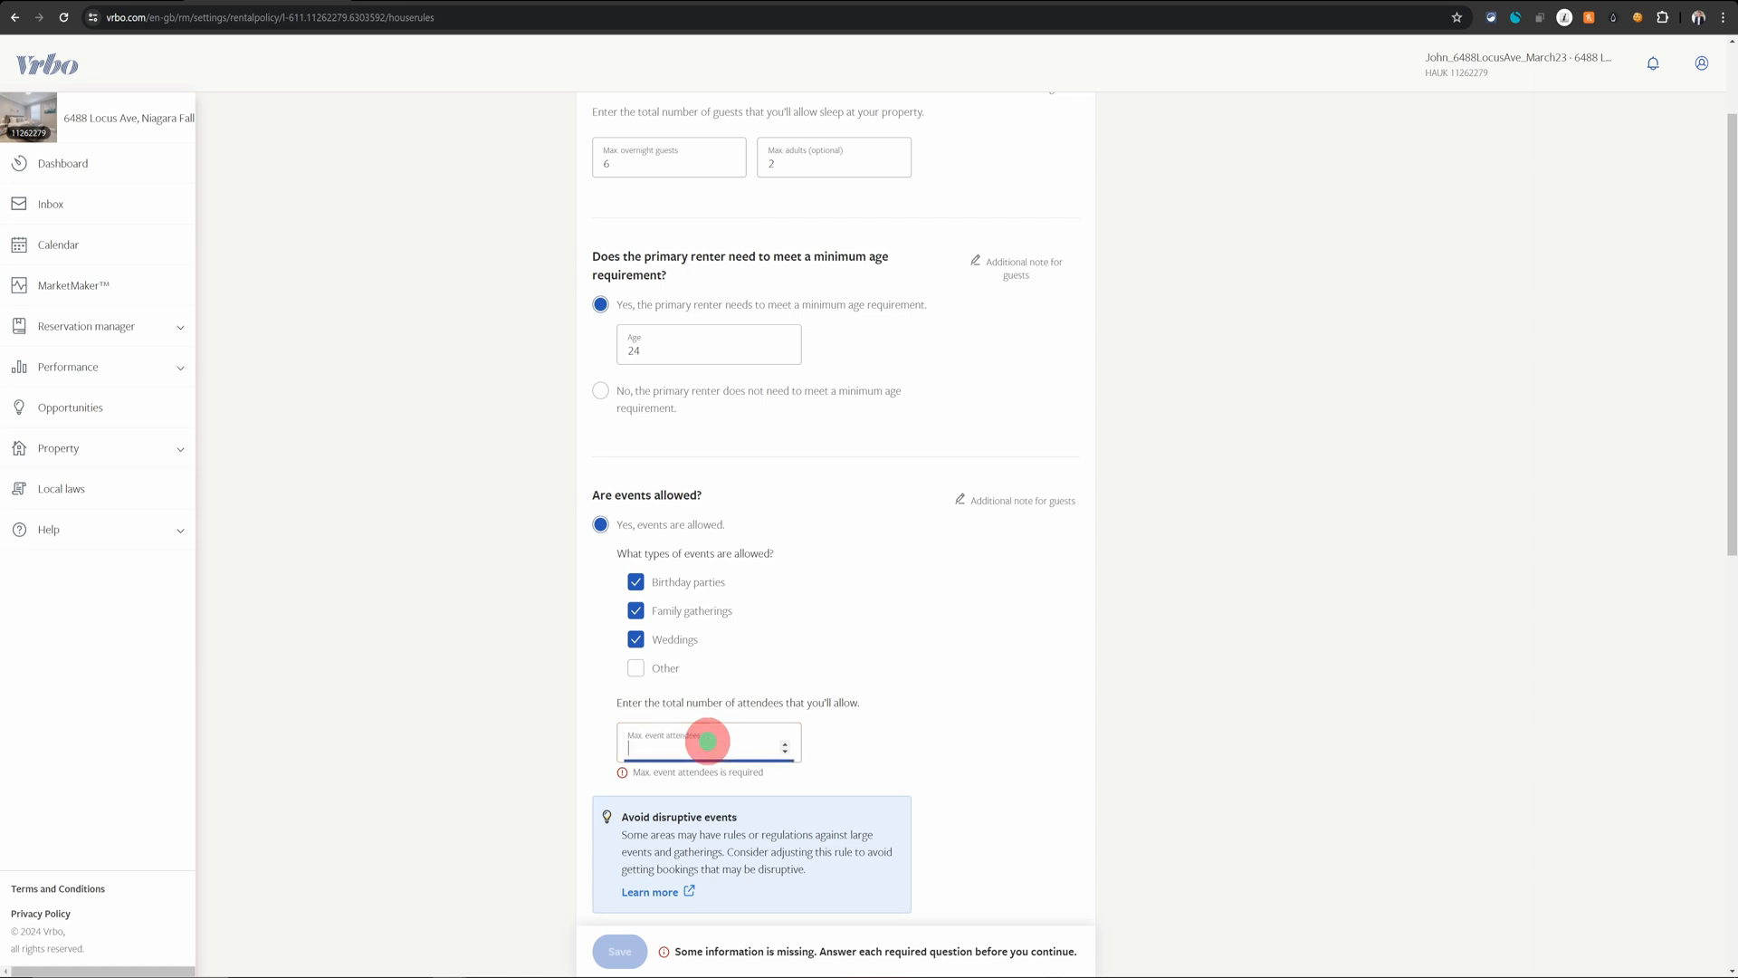
{"action": "type", "text": "50"}
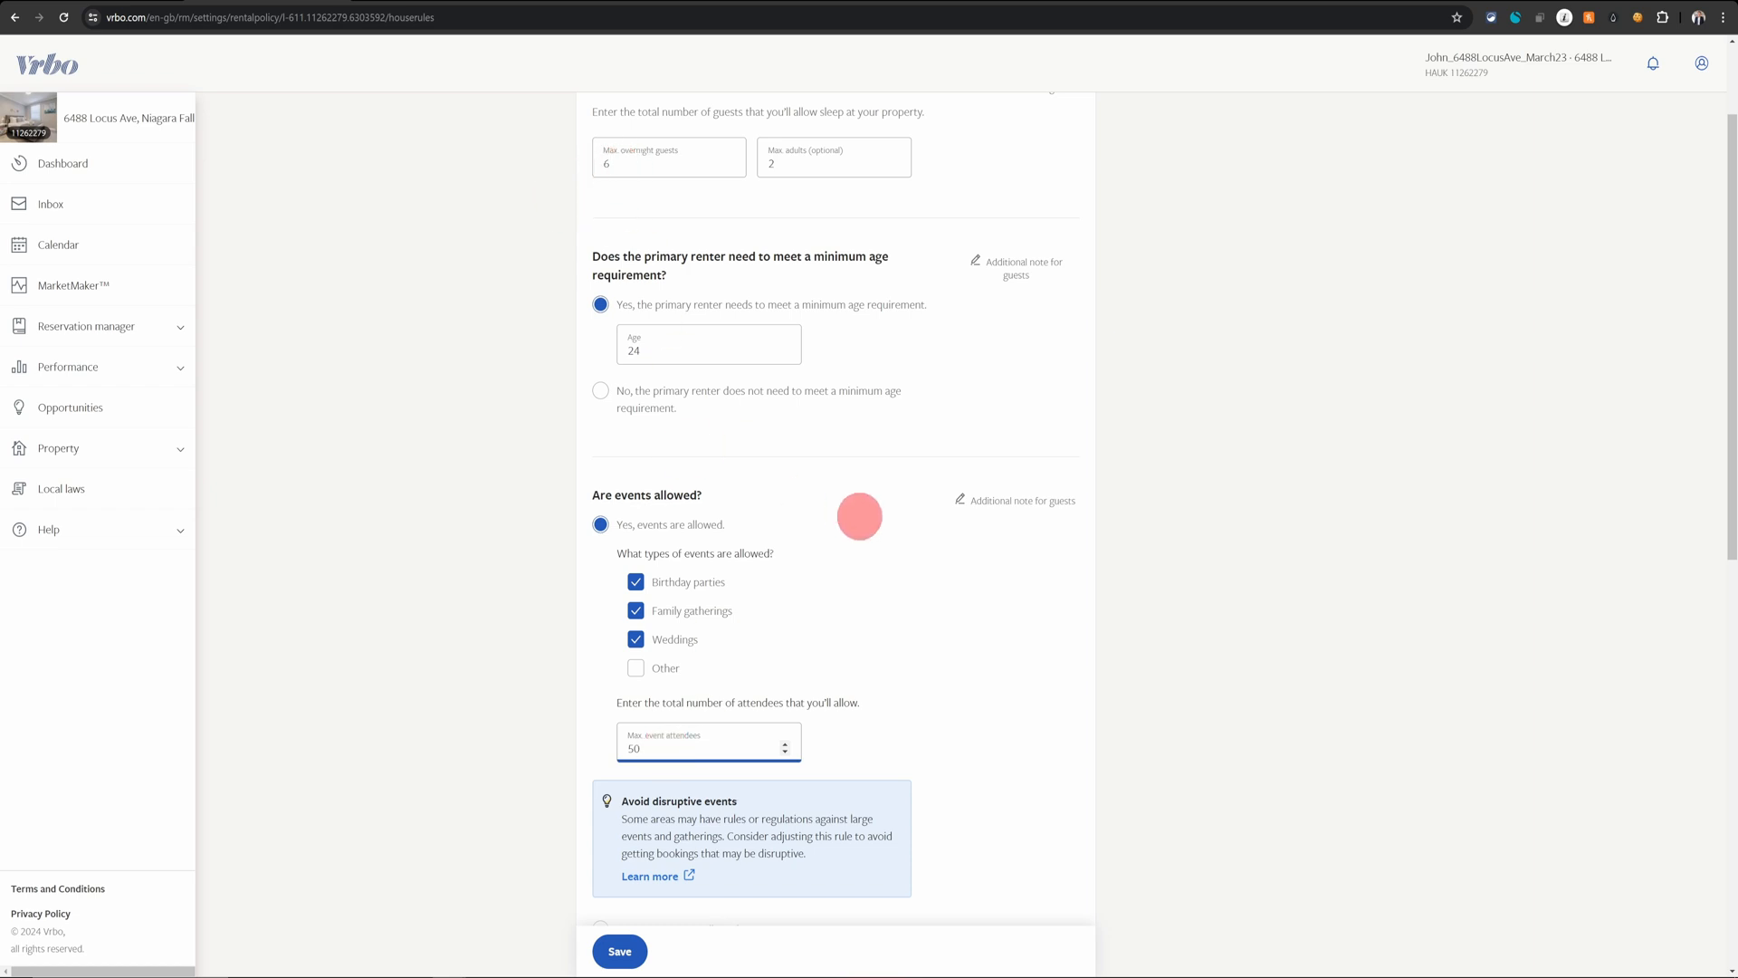
Step: Allow up to 3 pets and permit cats, dogs and any type of pet
{"action": "scroll", "coordinate": [860, 512], "scroll_direction": "down", "scroll_amount": 4}
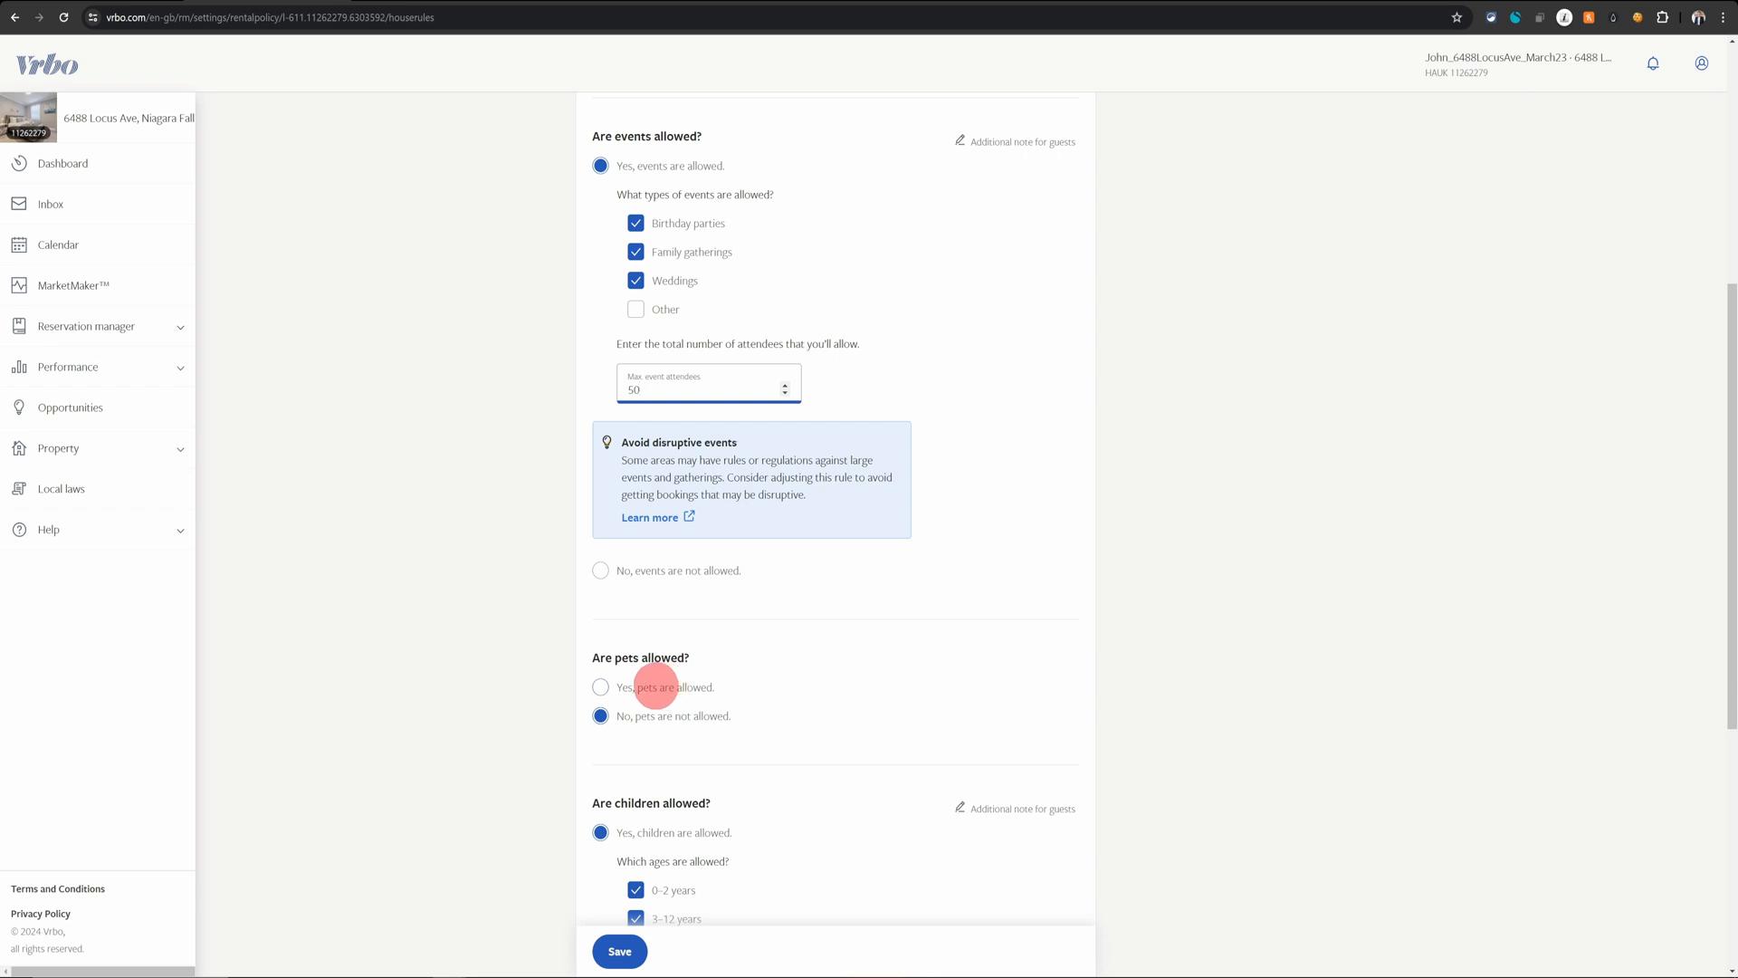
{"action": "left_click", "coordinate": [651, 687]}
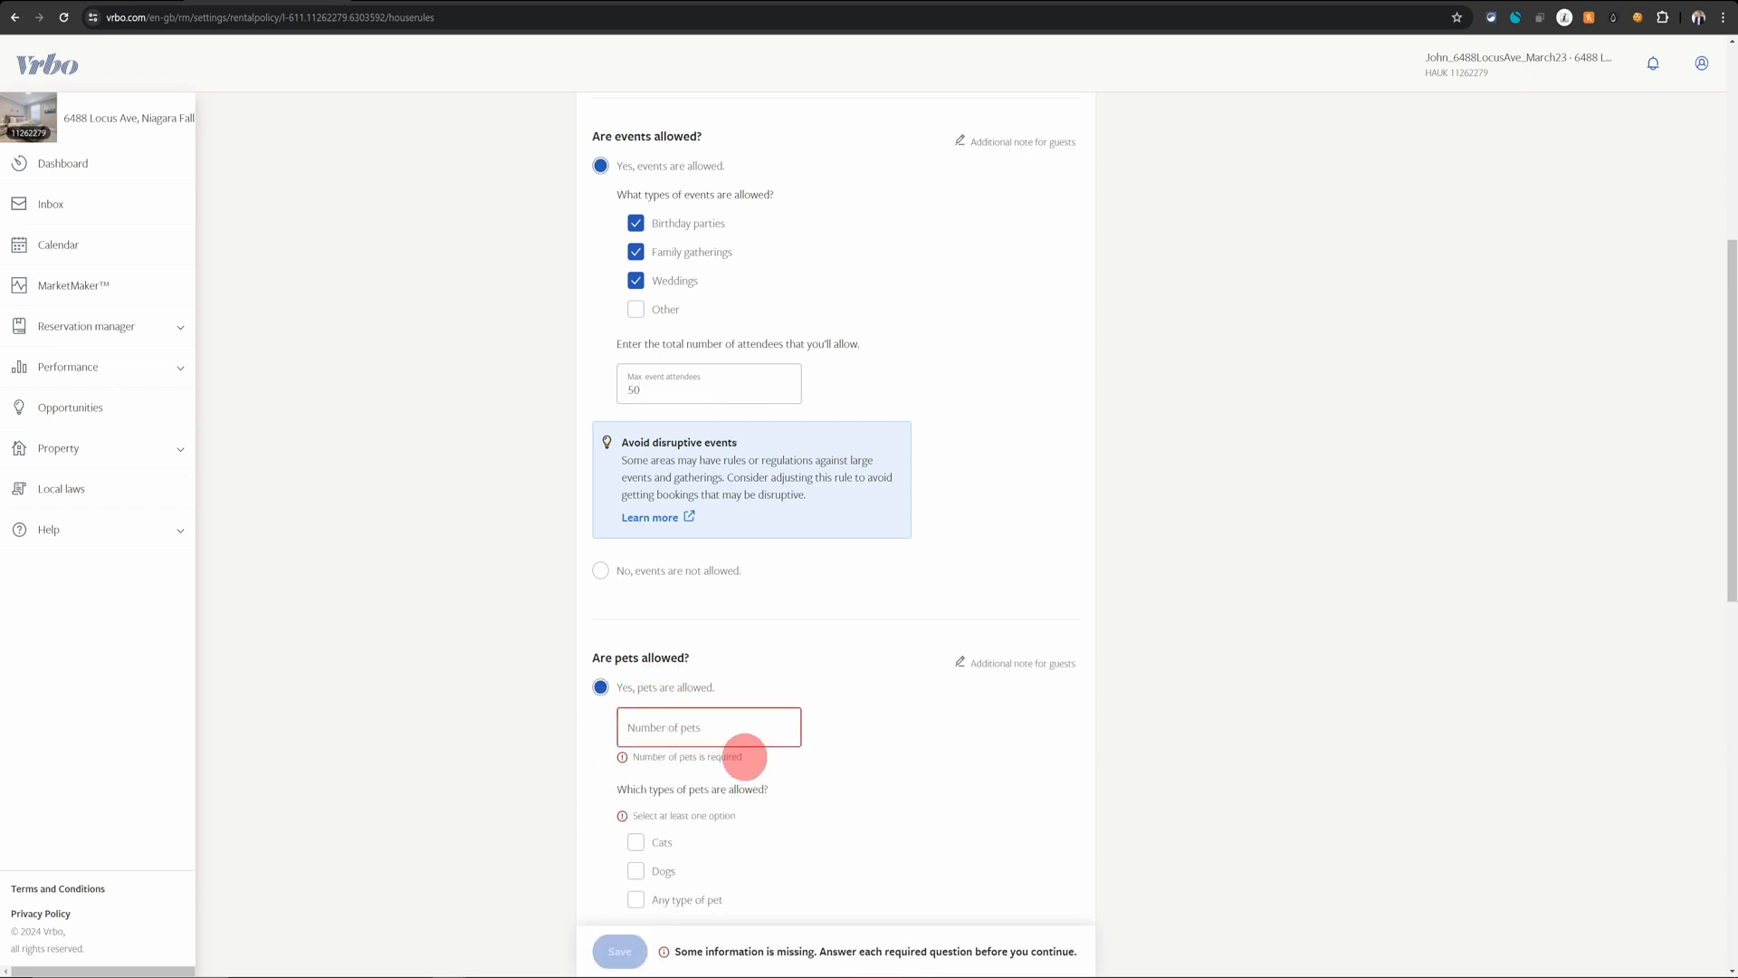
{"action": "left_click", "coordinate": [715, 729]}
{"action": "type", "text": "3"}
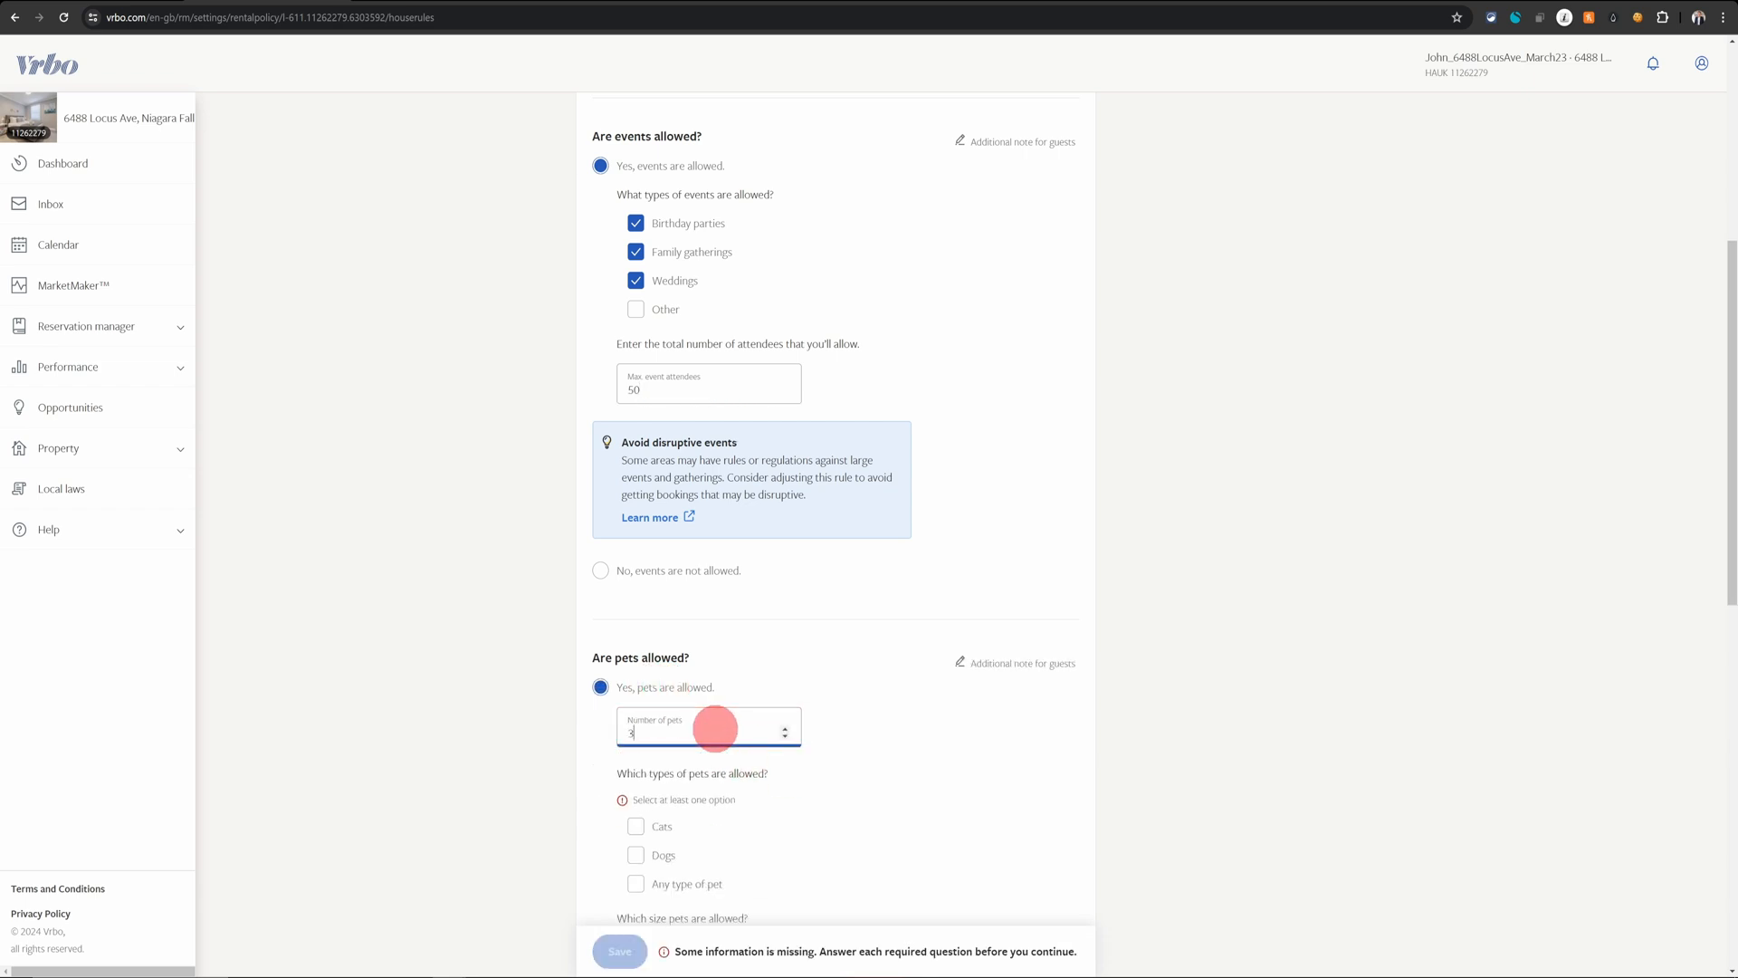
{"action": "scroll", "coordinate": [717, 728], "scroll_direction": "down", "scroll_amount": 2}
{"action": "left_click", "coordinate": [636, 683]}
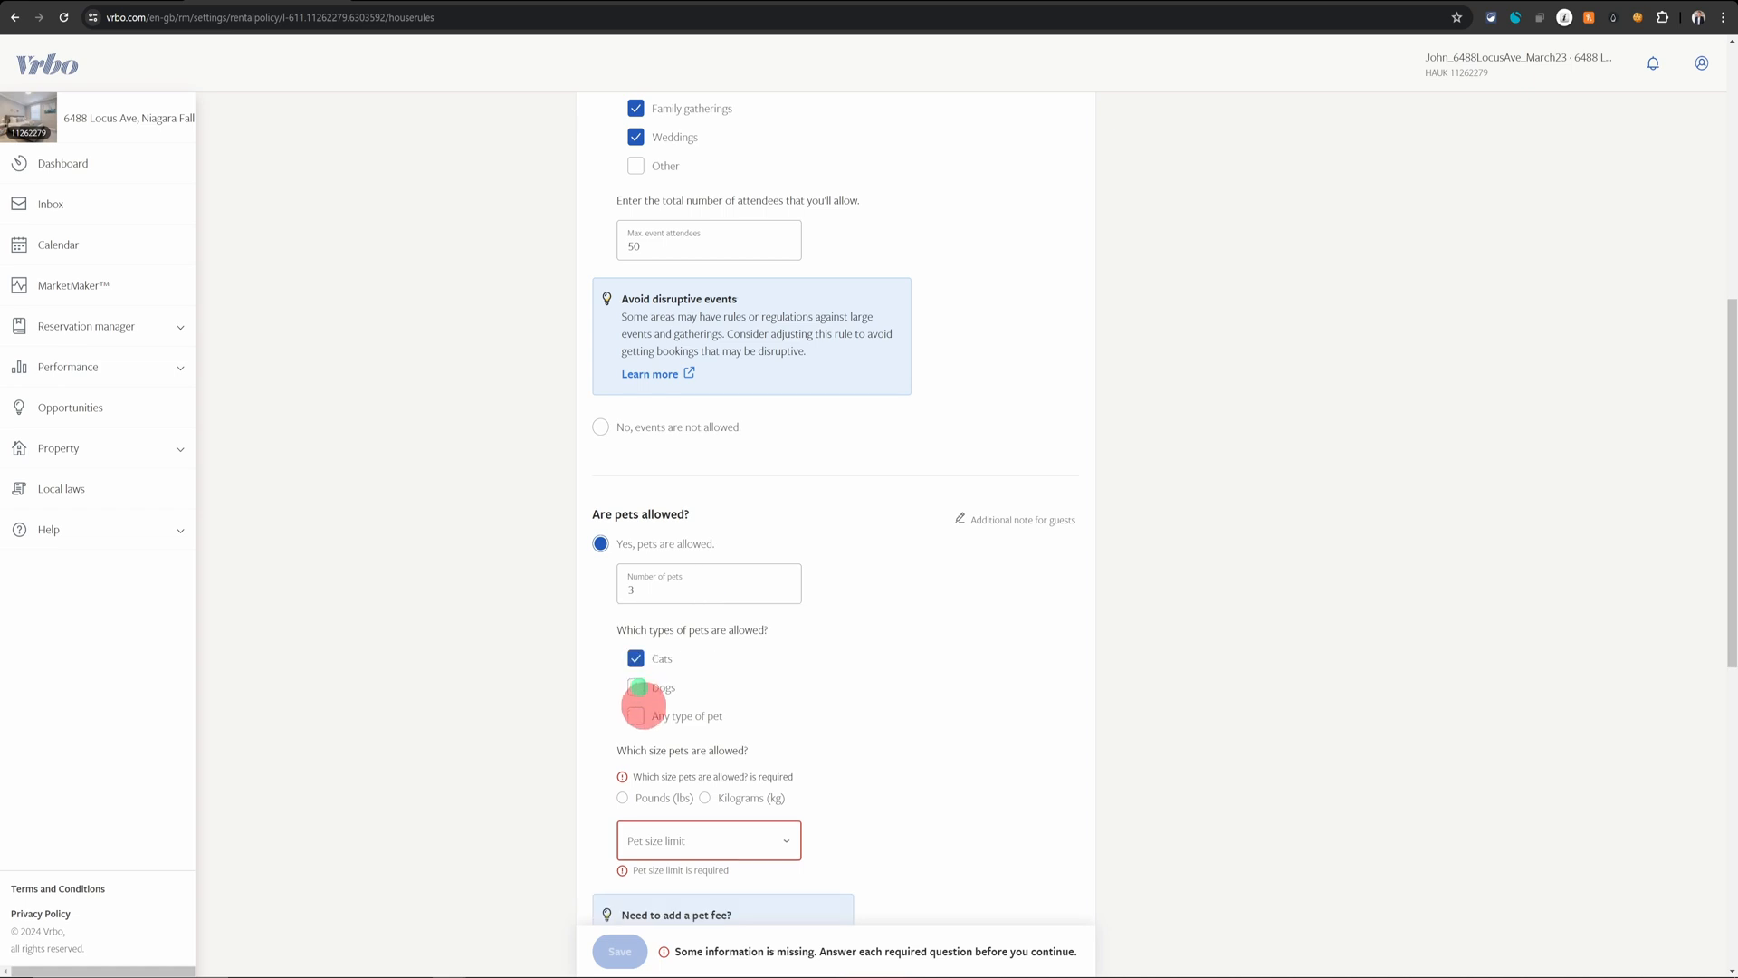
{"action": "left_click", "coordinate": [637, 687]}
{"action": "left_click", "coordinate": [636, 715]}
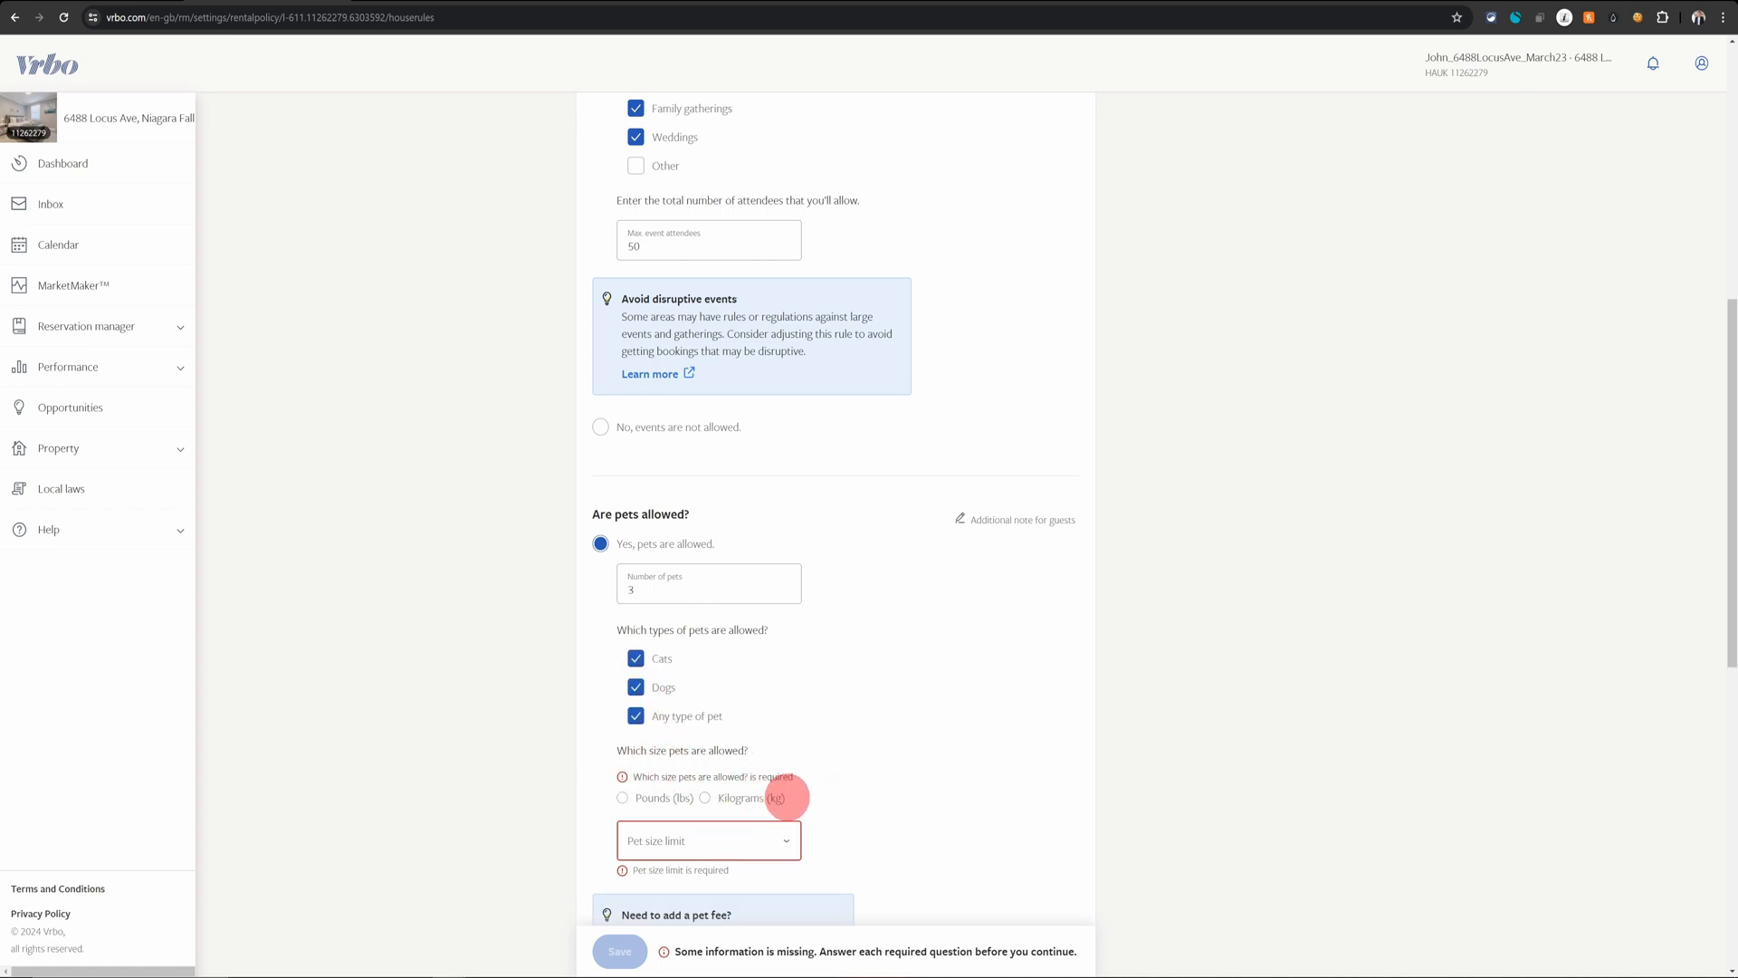
Step: Use kilograms for the pet size and set the size limit to Less than 10kgs
{"action": "left_click", "coordinate": [703, 798]}
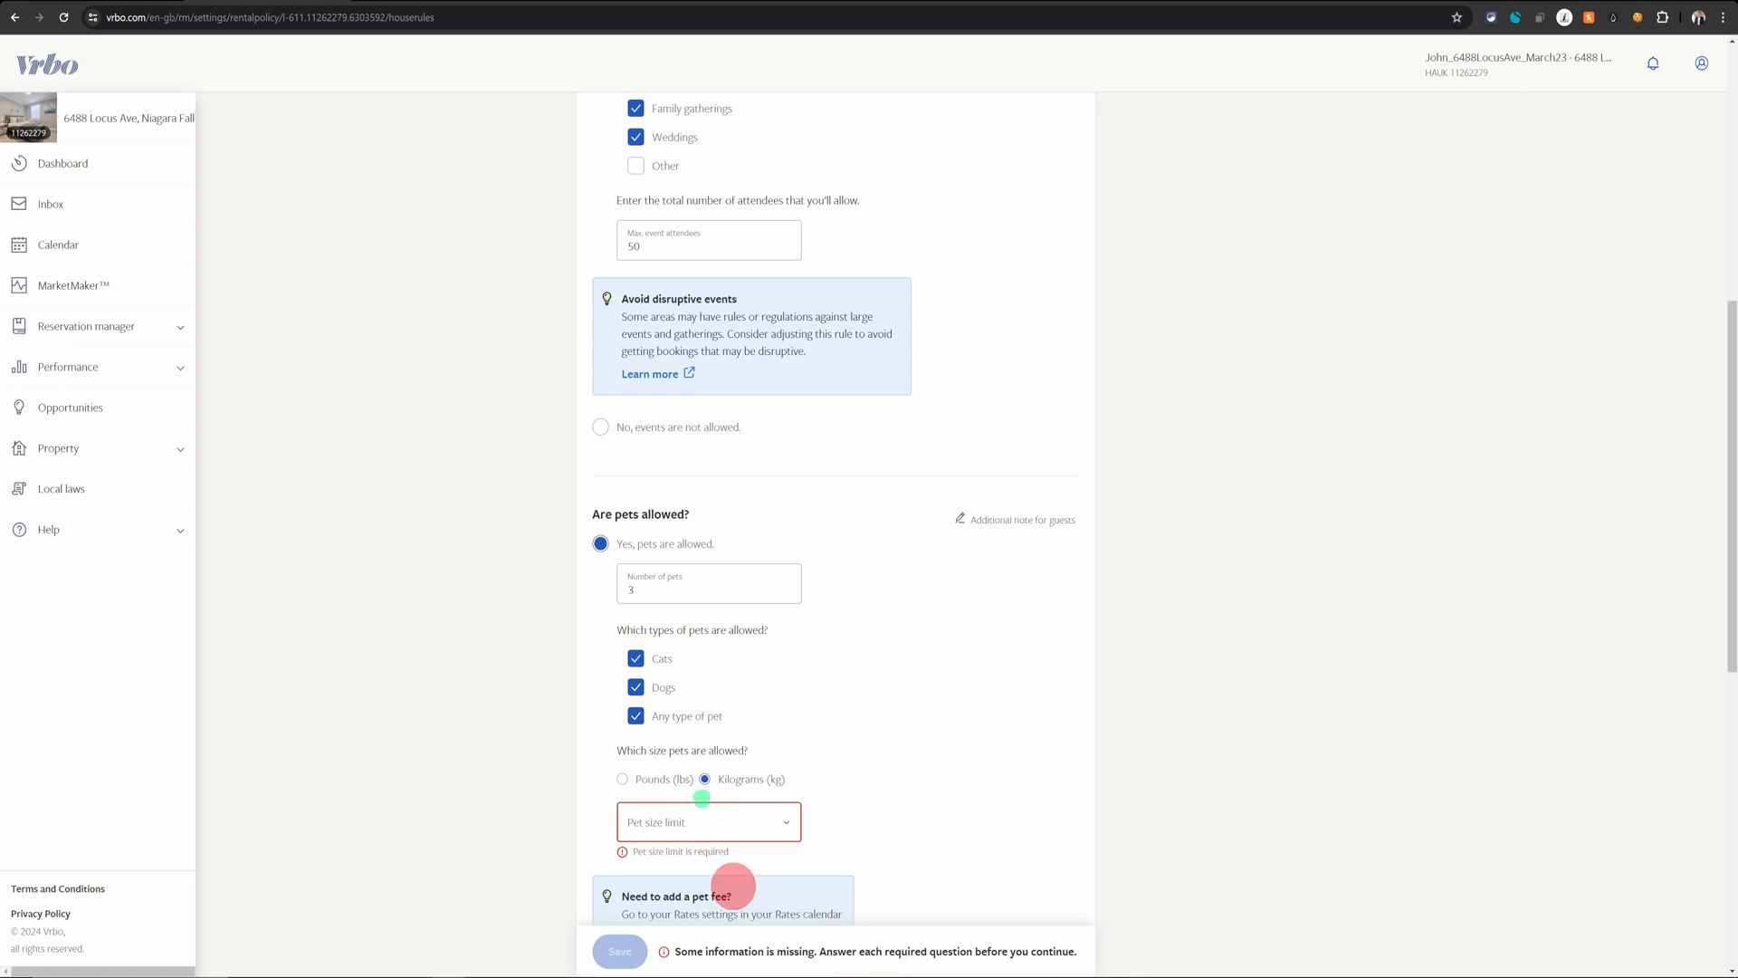
{"action": "left_click", "coordinate": [785, 821]}
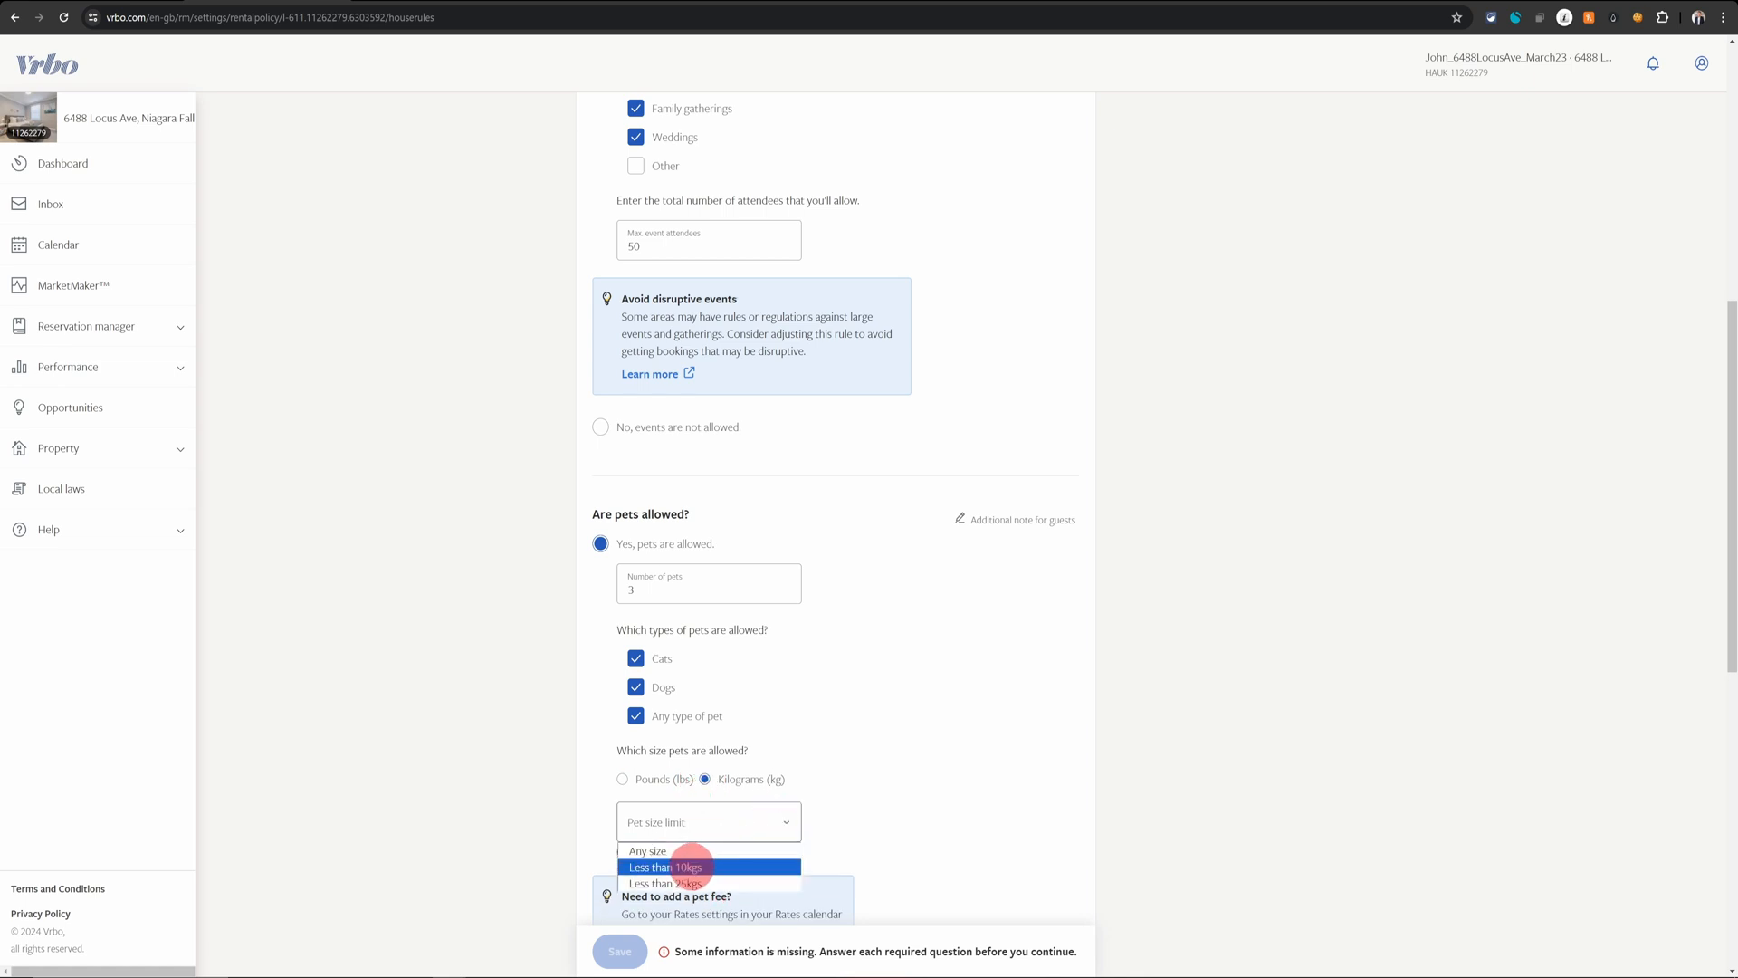
{"action": "left_click", "coordinate": [675, 867]}
Step: Exclude the 0–2 and 3–12 age groups from the children allowed, leaving only 13–17 years selected
{"action": "scroll", "coordinate": [920, 853], "scroll_direction": "down", "scroll_amount": 2}
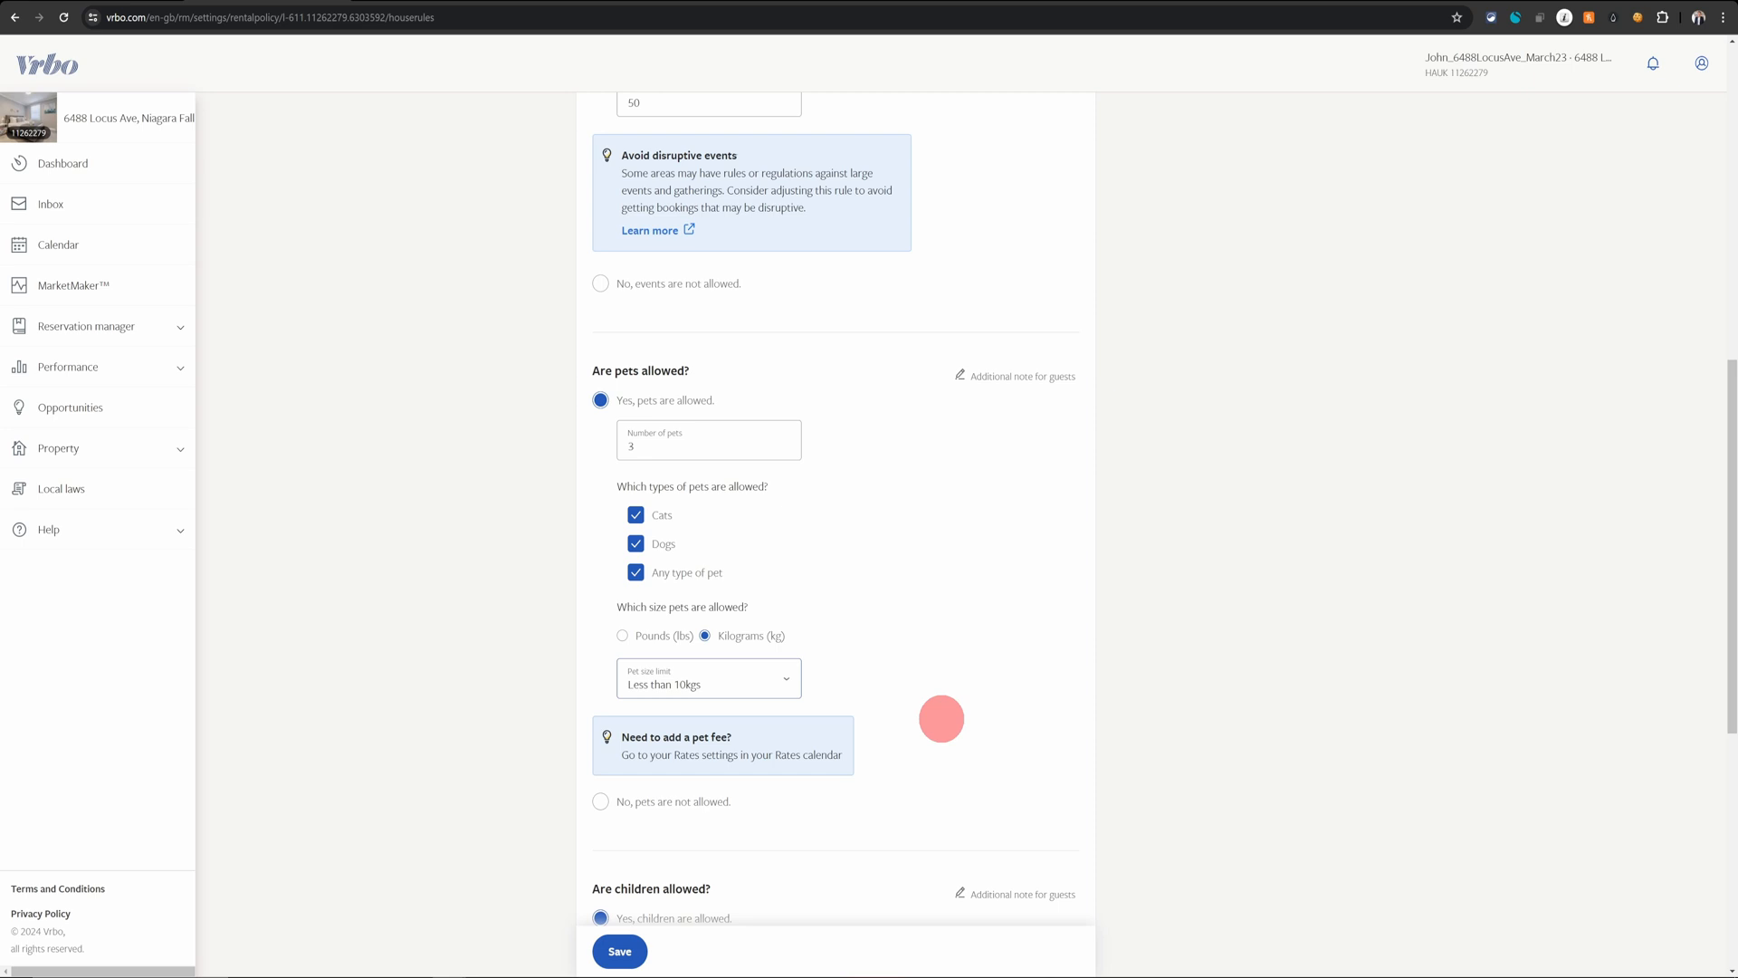
{"action": "scroll", "coordinate": [942, 717], "scroll_direction": "down", "scroll_amount": 2}
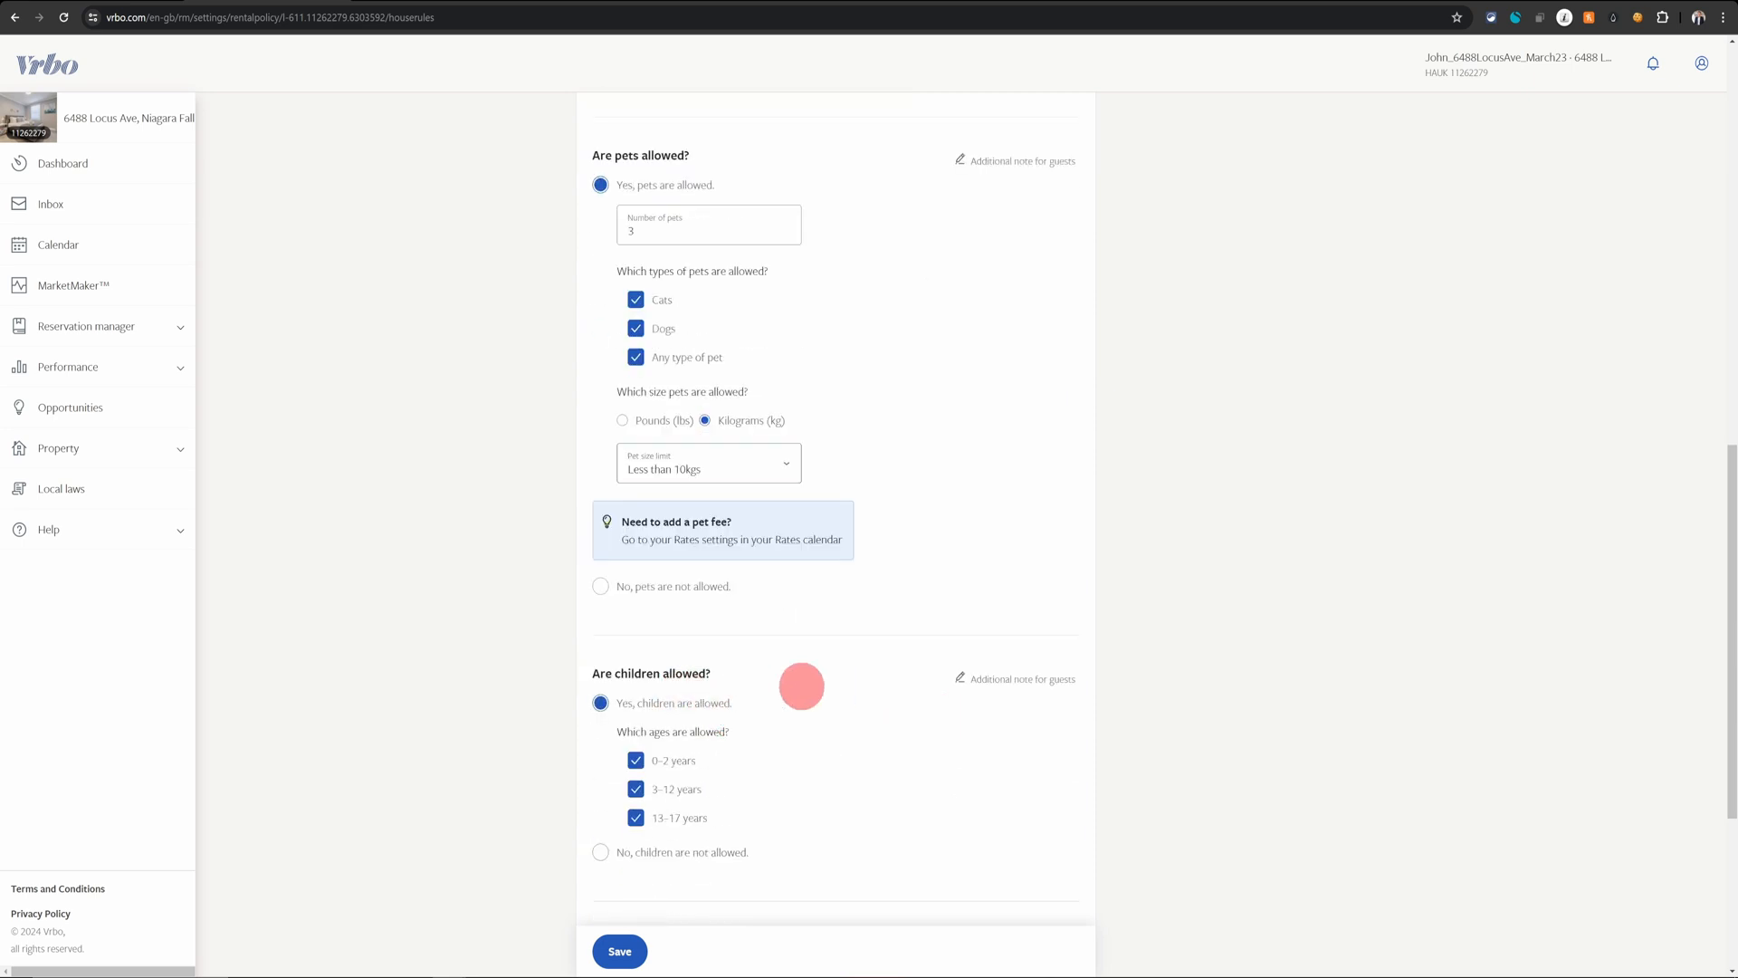
{"action": "scroll", "coordinate": [815, 690], "scroll_direction": "down", "scroll_amount": 2}
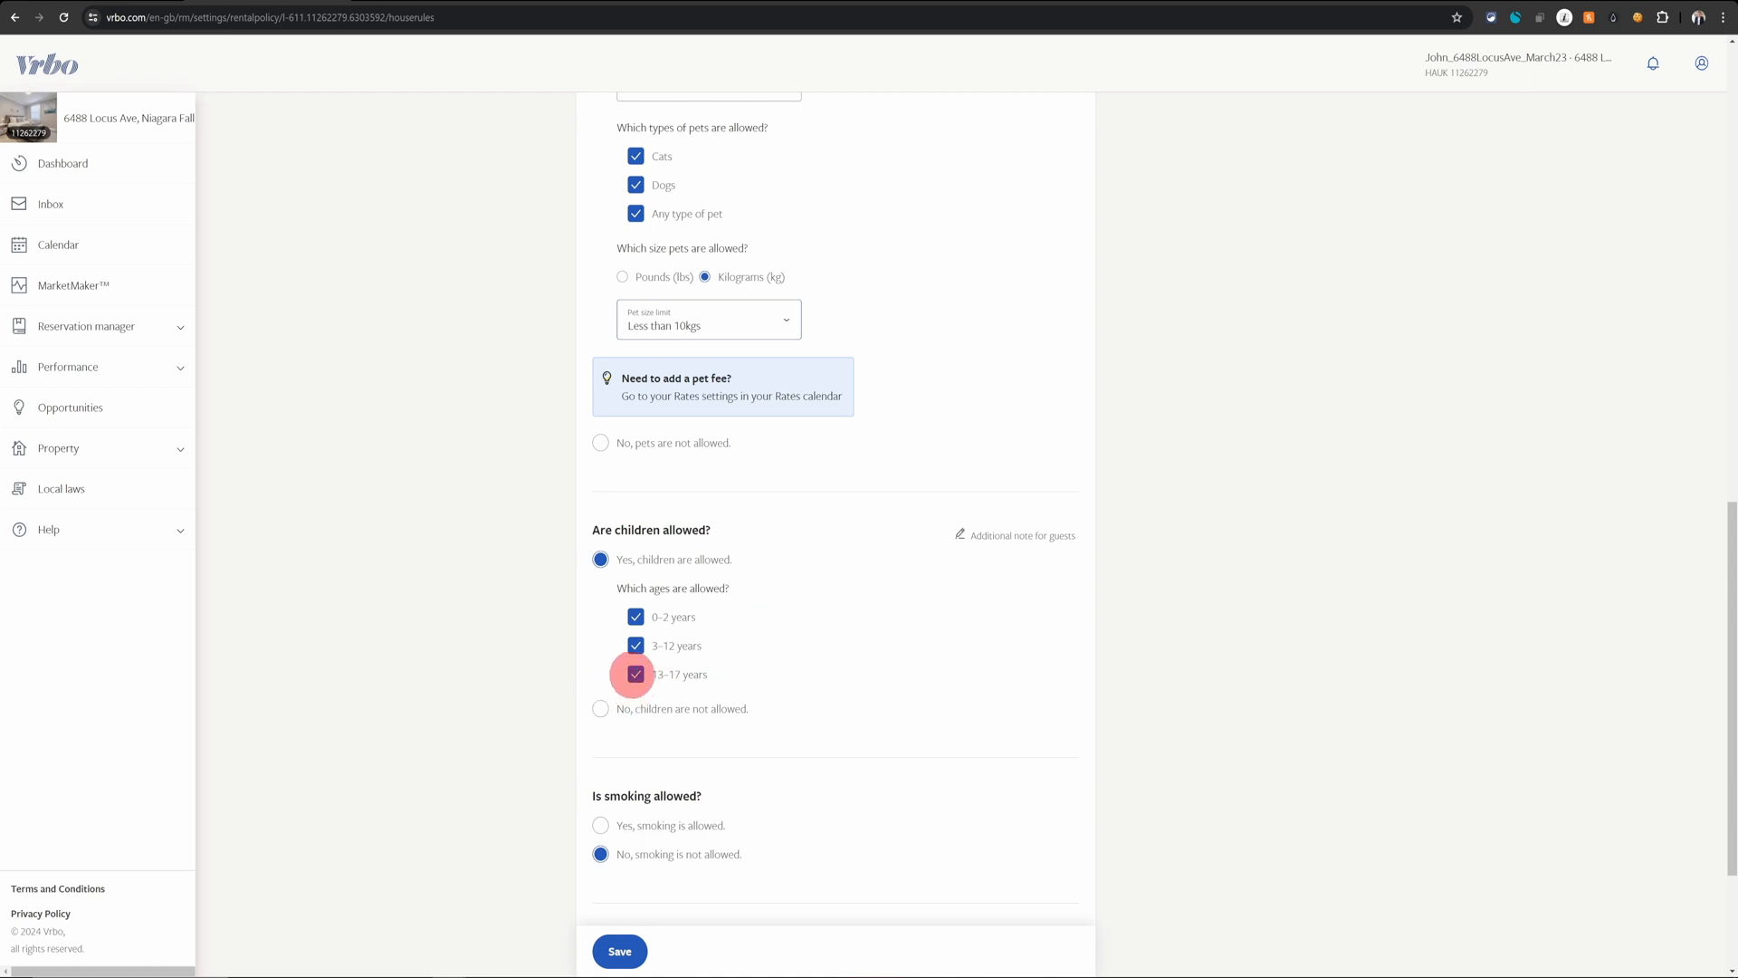
{"action": "left_click", "coordinate": [636, 646]}
{"action": "left_click", "coordinate": [635, 617]}
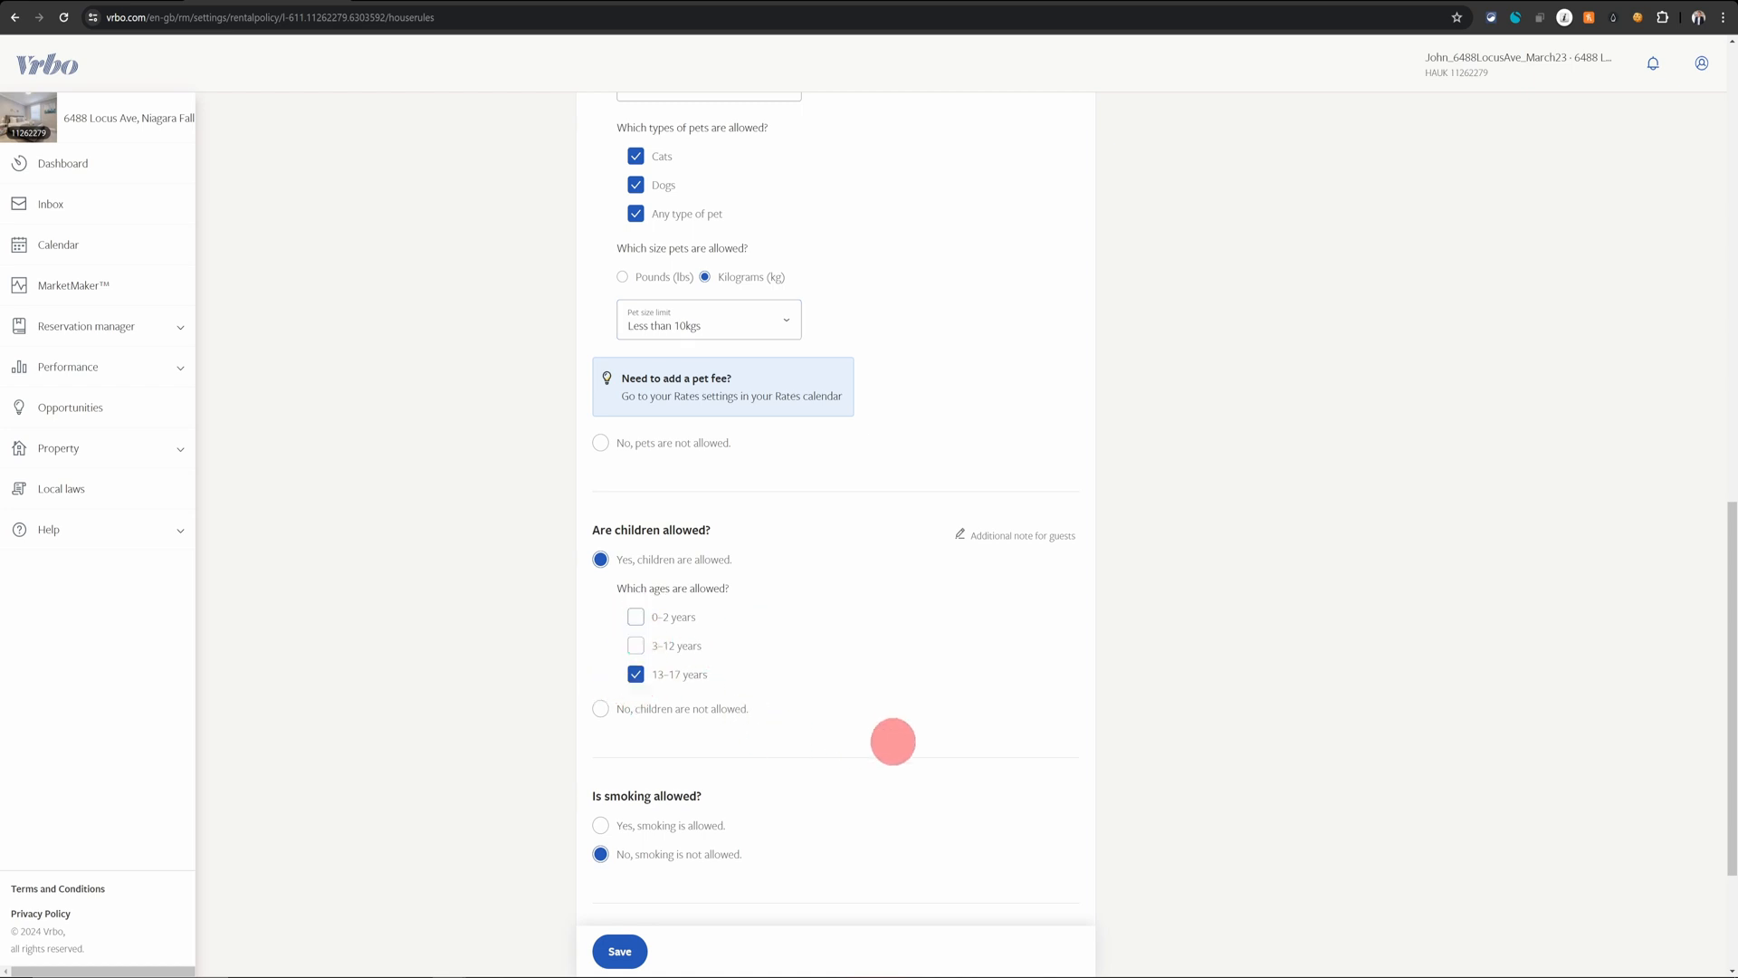
Step: Allow smoking both indoors and outdoors, and open the description fields for the smoking locations
{"action": "scroll", "coordinate": [729, 707], "scroll_direction": "down", "scroll_amount": 2}
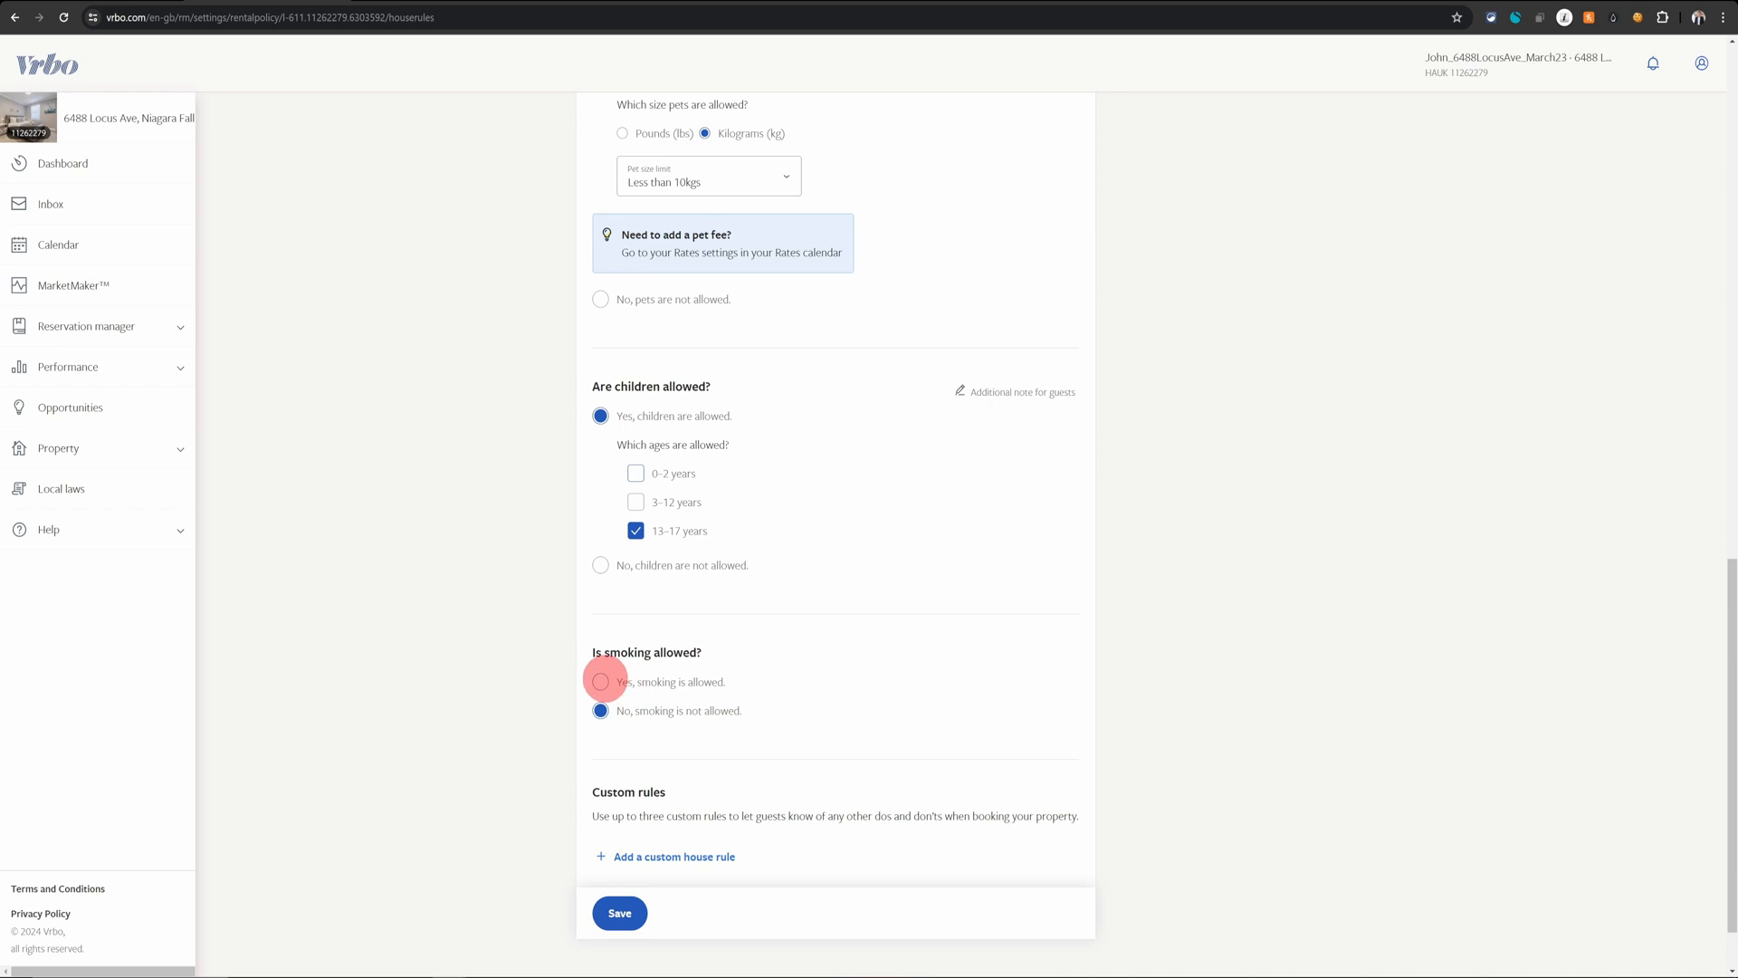
{"action": "left_click", "coordinate": [602, 681]}
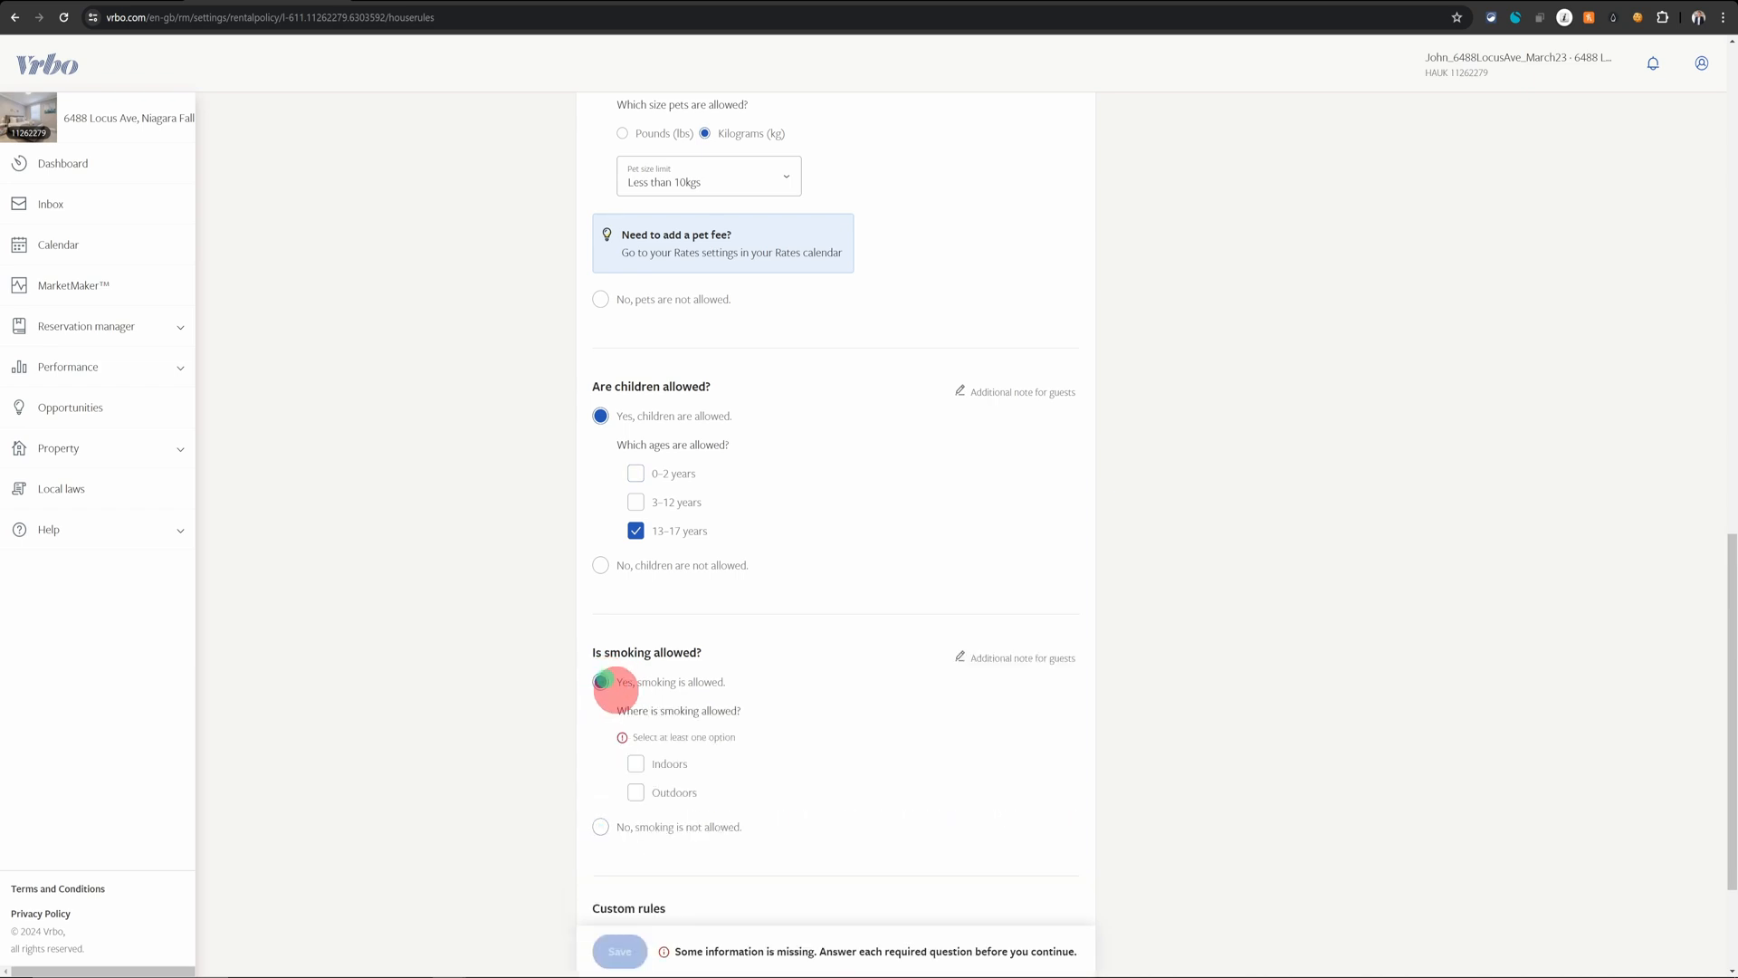
{"action": "scroll", "coordinate": [749, 757], "scroll_direction": "down", "scroll_amount": 1}
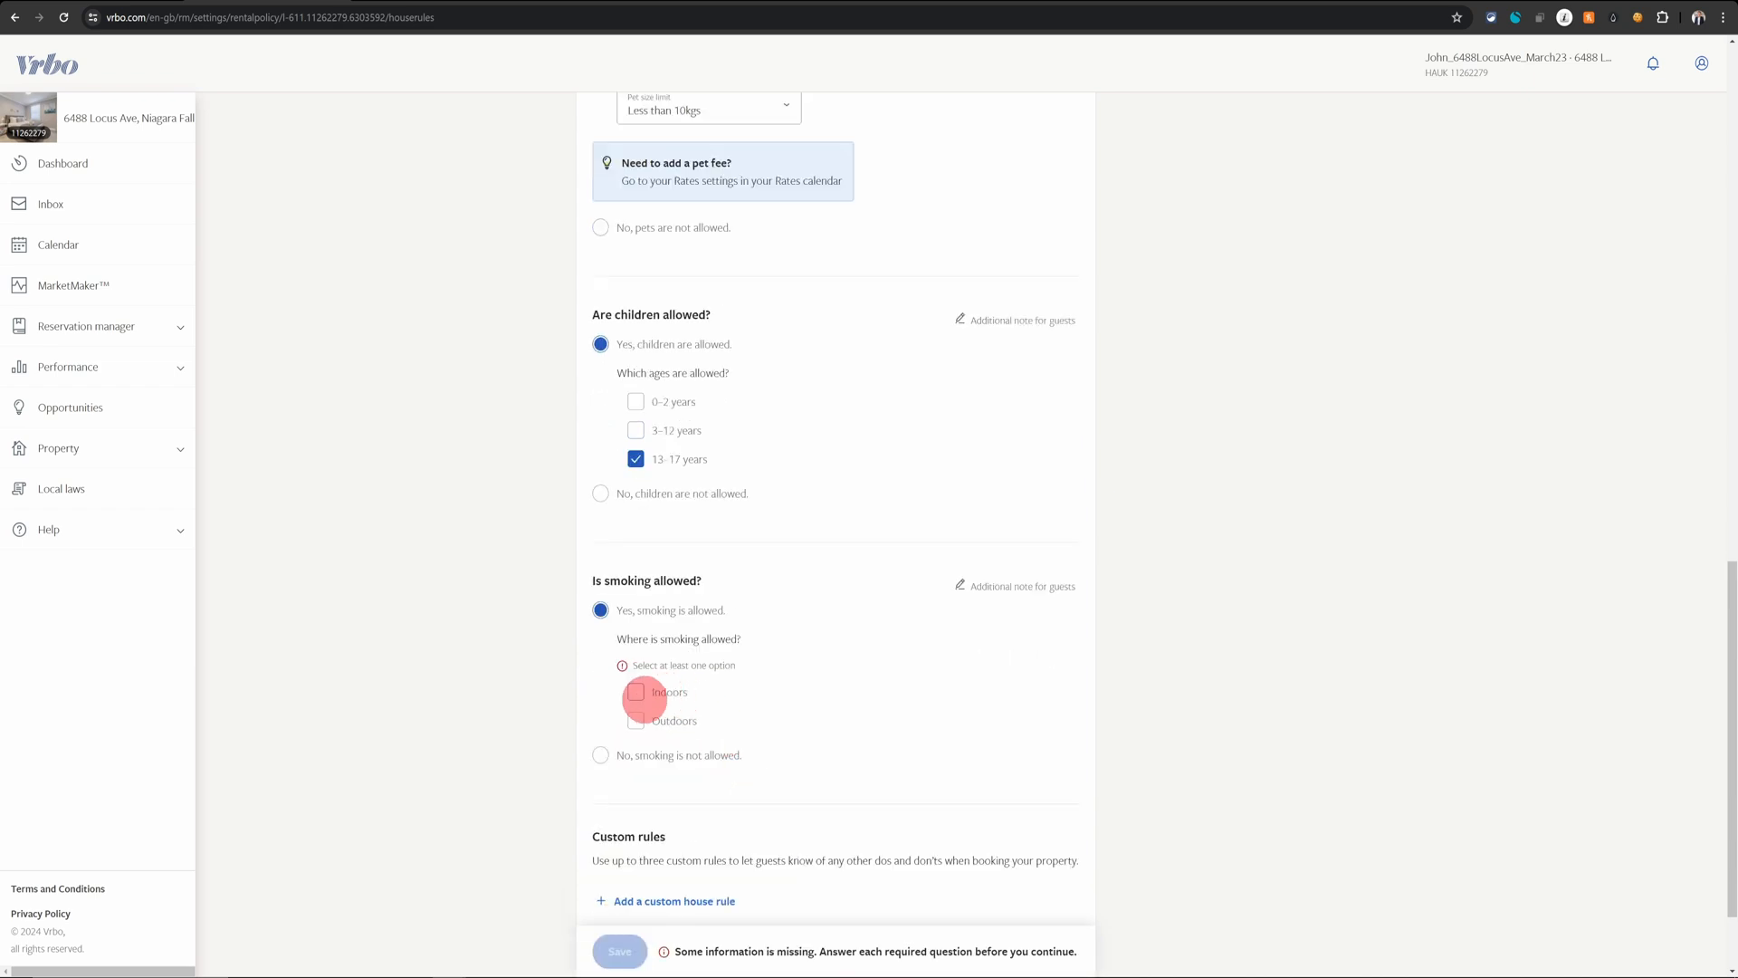
{"action": "left_click", "coordinate": [634, 693]}
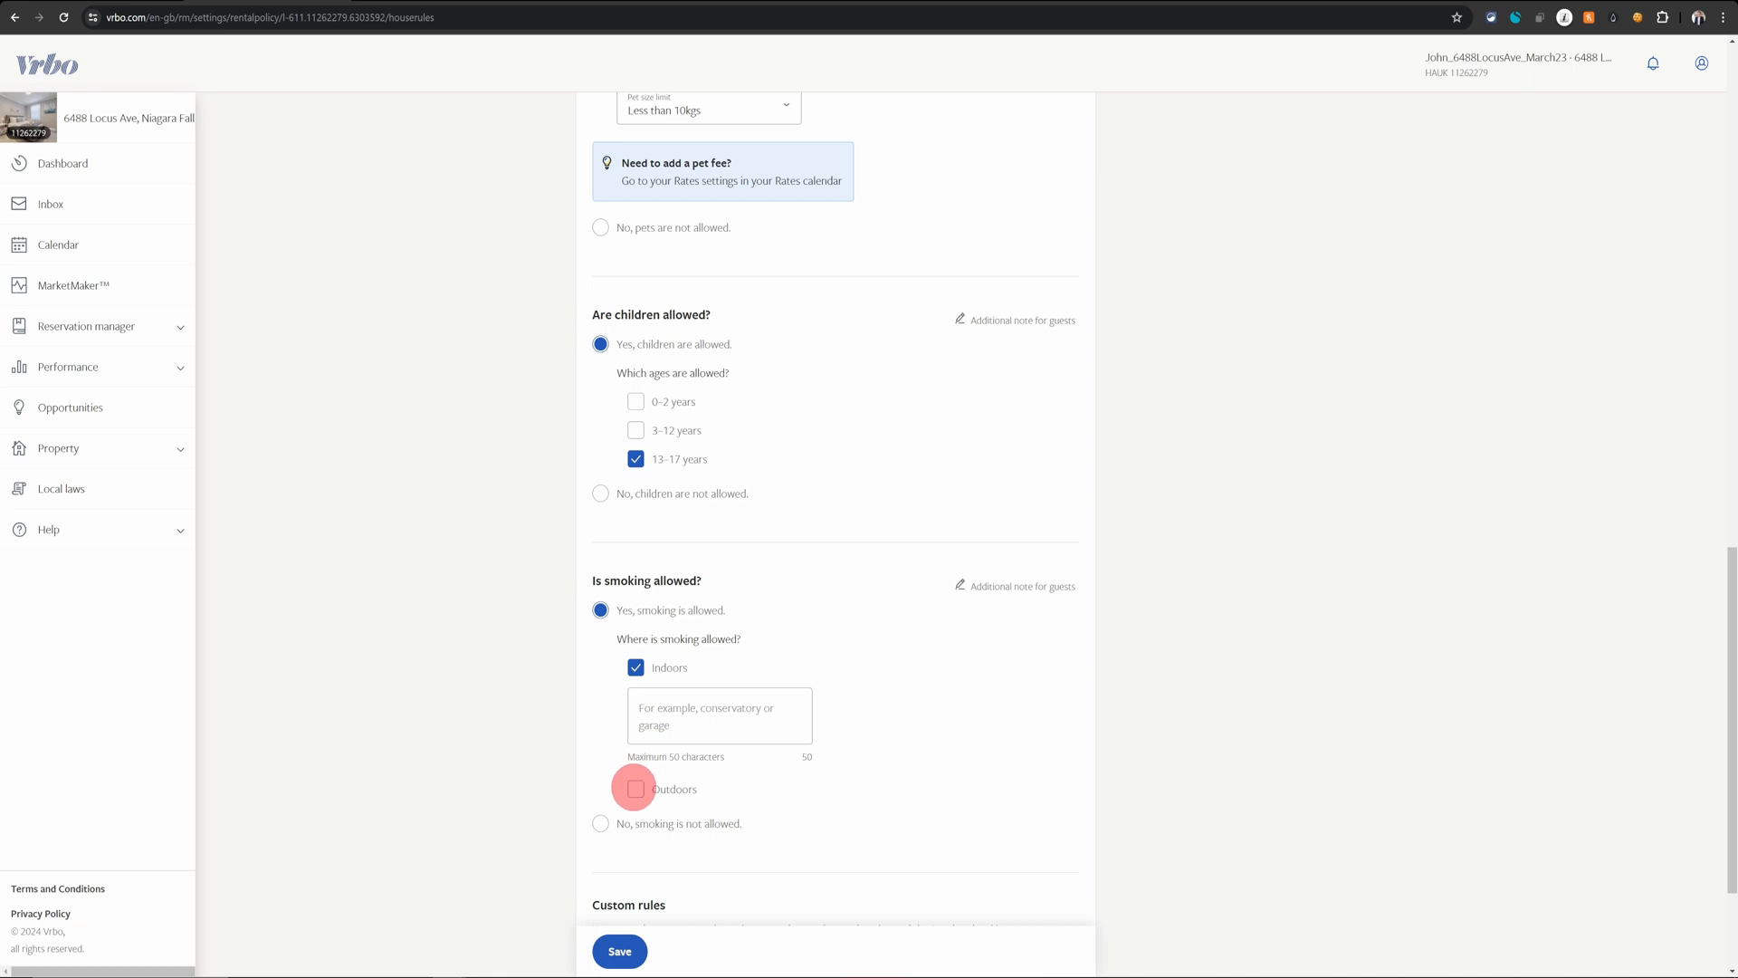
{"action": "left_click", "coordinate": [636, 788]}
{"action": "scroll", "coordinate": [757, 765], "scroll_direction": "down", "scroll_amount": 2}
{"action": "left_click", "coordinate": [709, 700]}
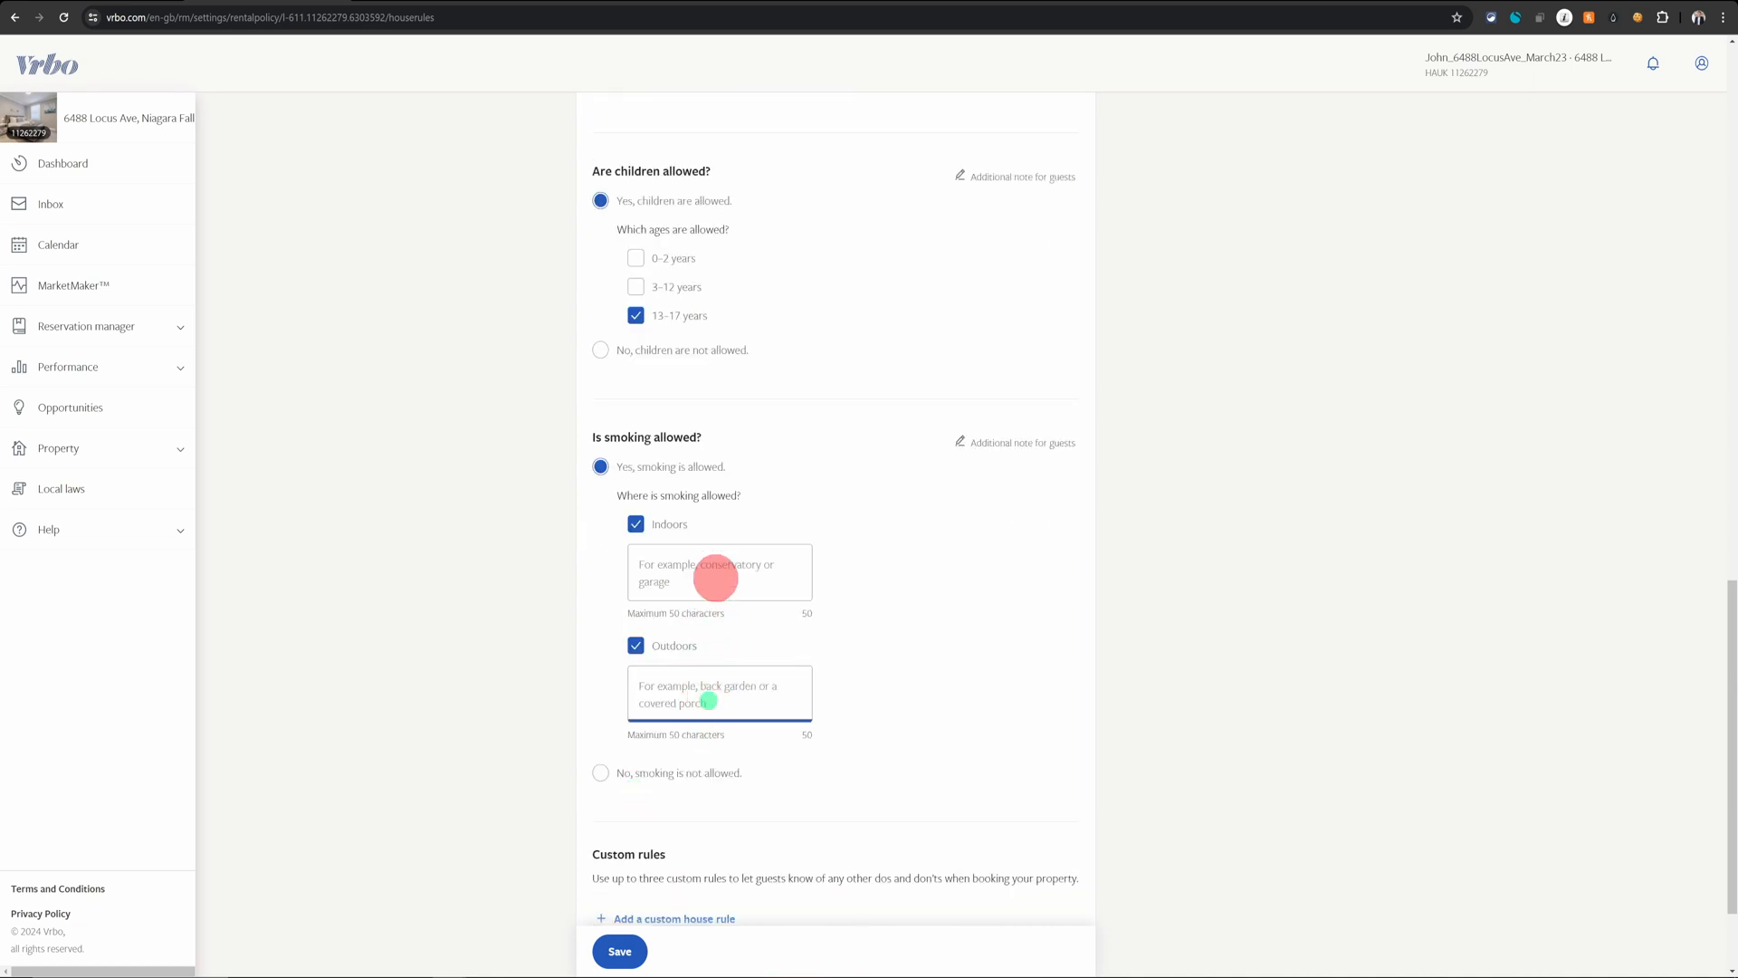
{"action": "left_click", "coordinate": [716, 578]}
{"action": "left_click", "coordinate": [716, 706]}
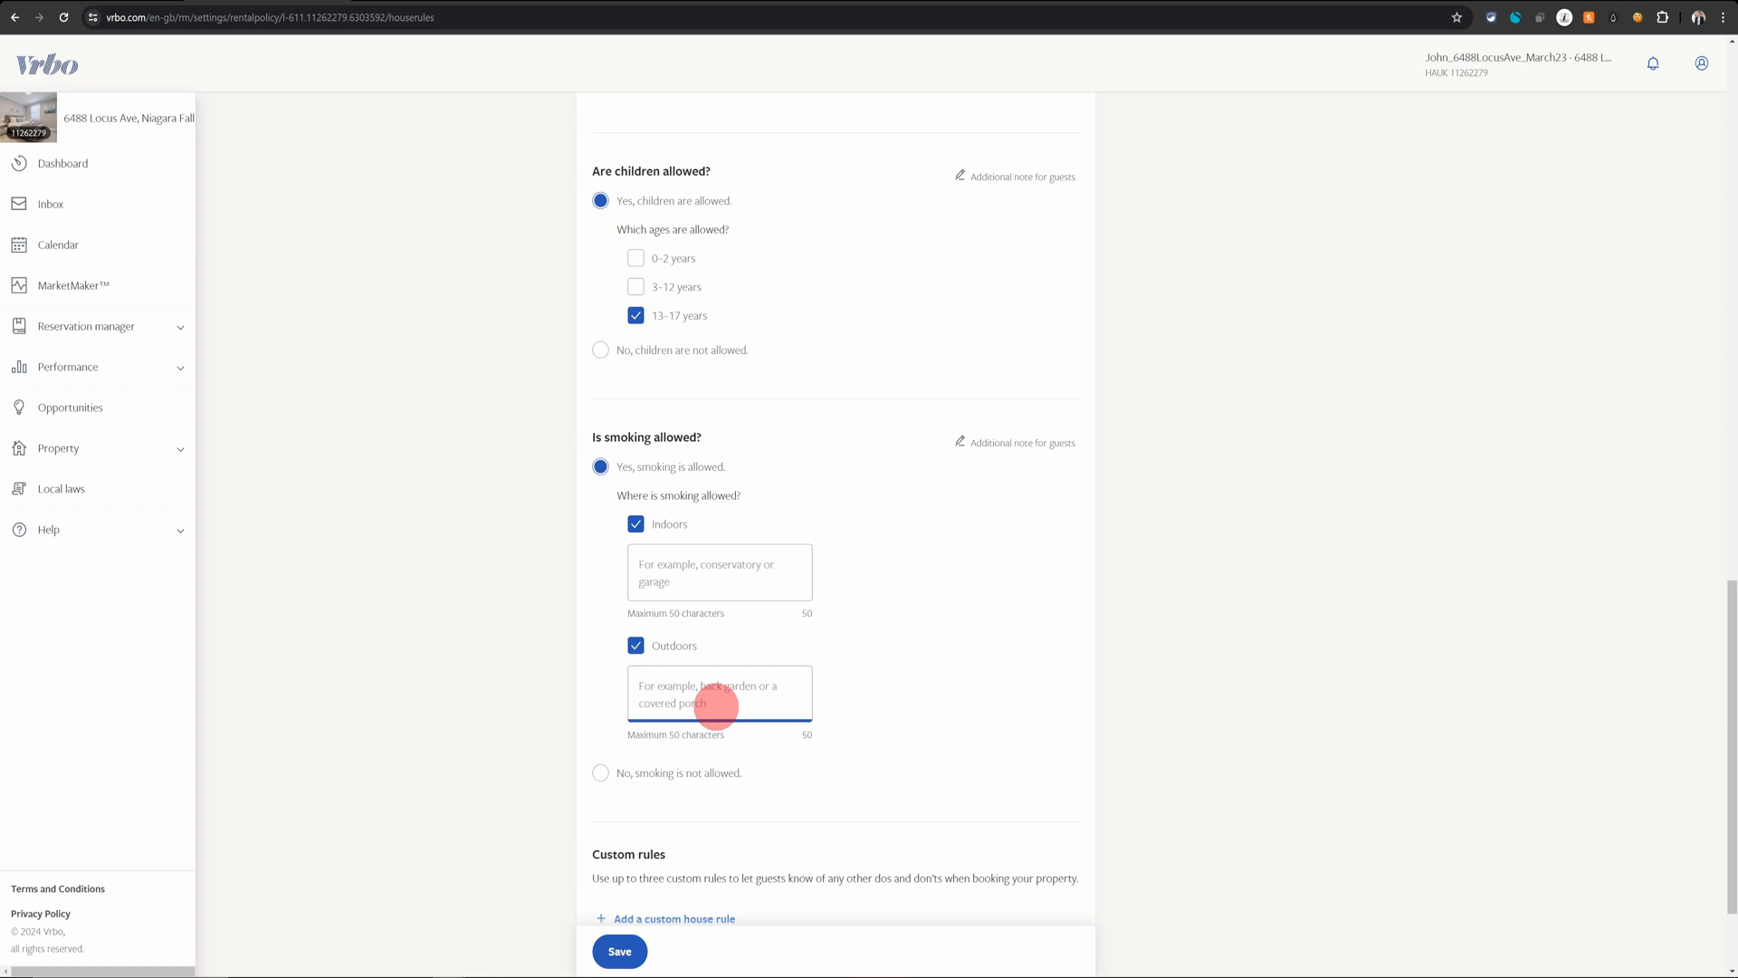
Step: Add three blank custom house rules, Rule 1 to Rule 3, under the property's custom rules
{"action": "scroll", "coordinate": [765, 669], "scroll_direction": "down", "scroll_amount": 2}
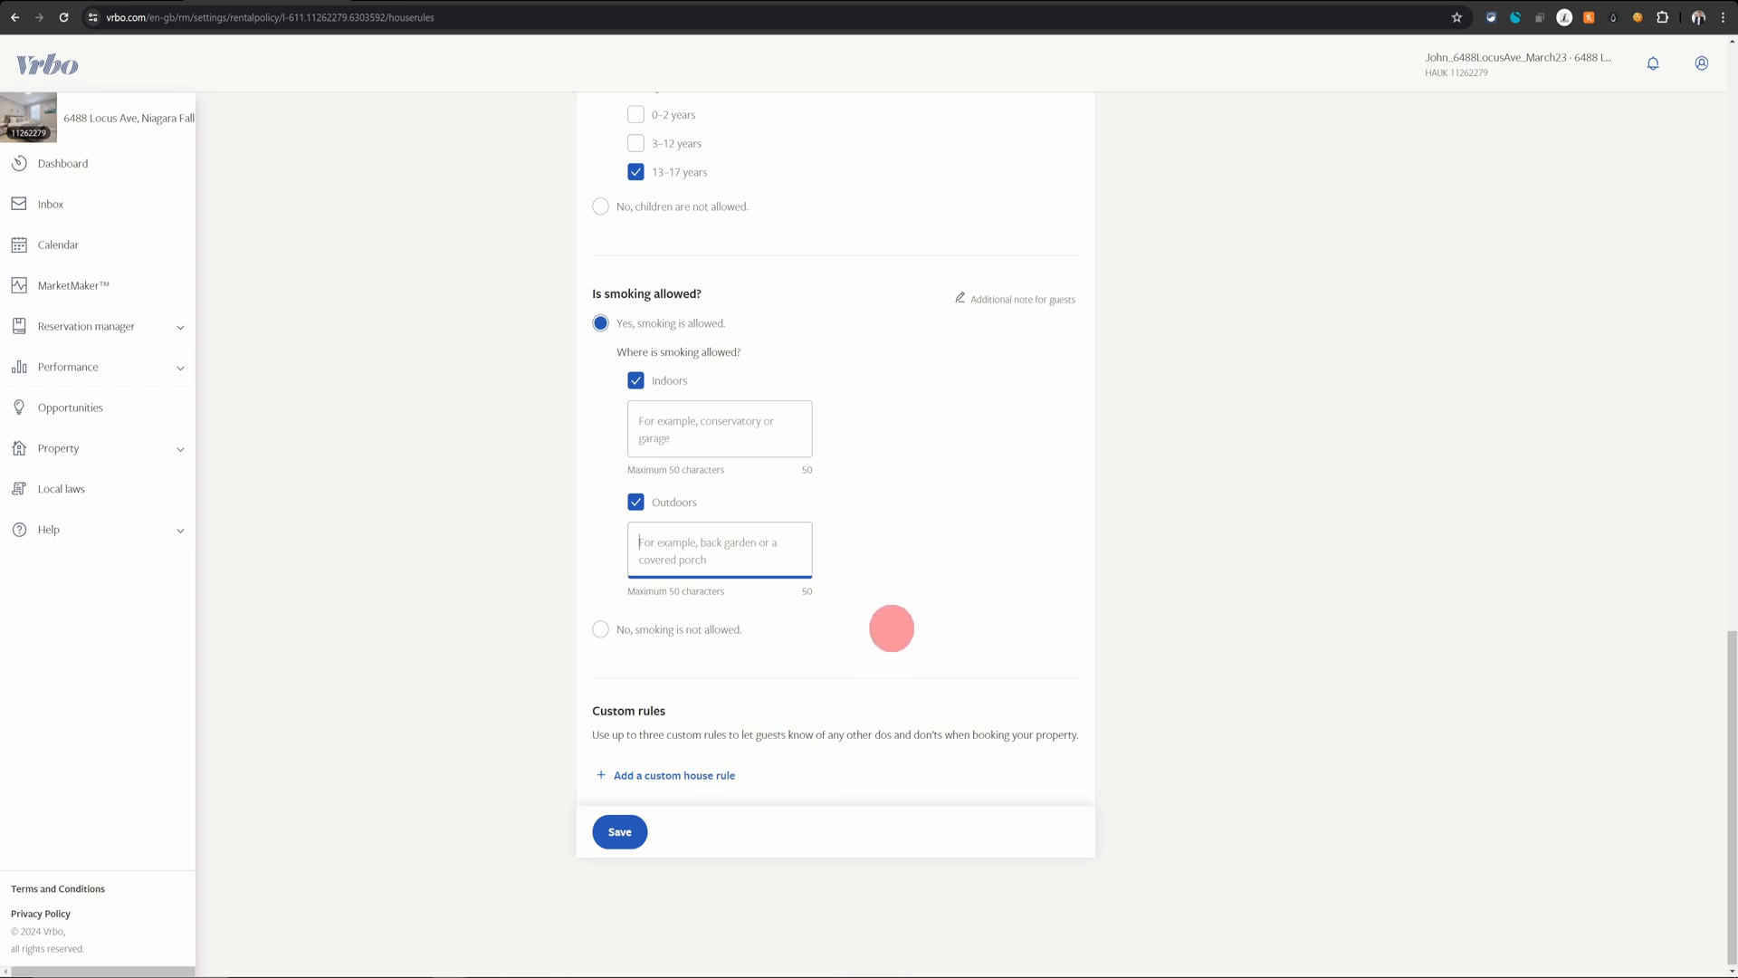
{"action": "scroll", "coordinate": [894, 629], "scroll_direction": "up", "scroll_amount": 7}
{"action": "scroll", "coordinate": [897, 633], "scroll_direction": "up", "scroll_amount": 10}
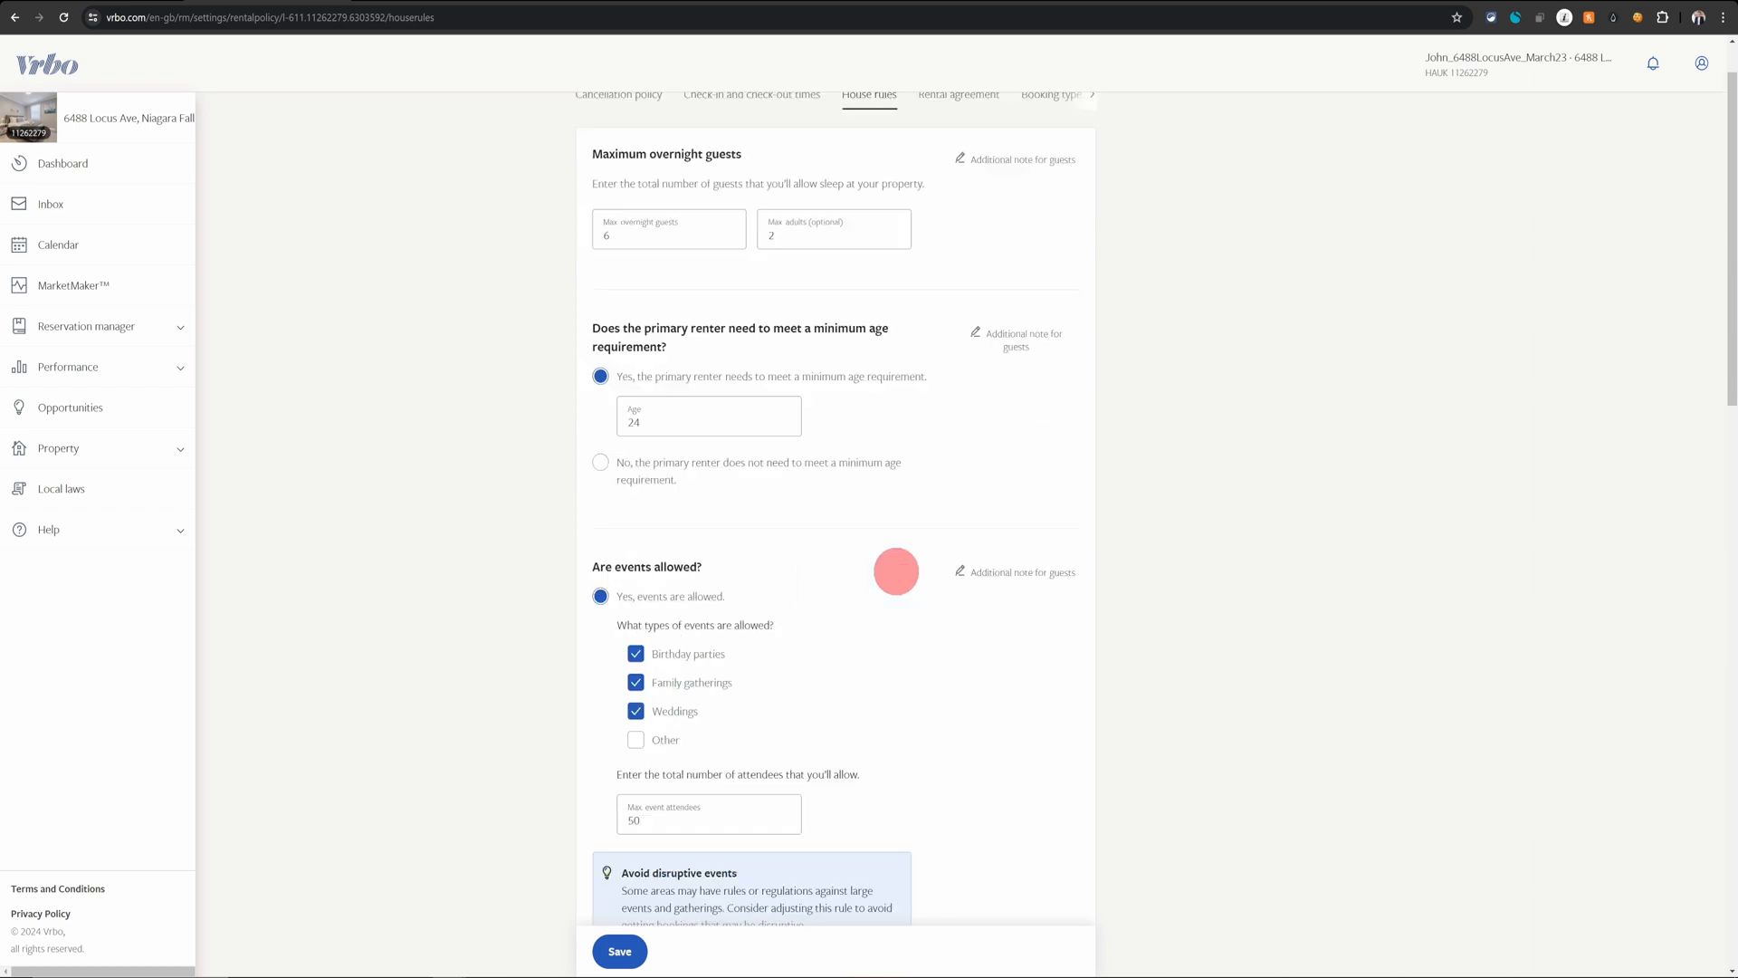
{"action": "scroll", "coordinate": [900, 609], "scroll_direction": "down", "scroll_amount": 16}
{"action": "scroll", "coordinate": [901, 607], "scroll_direction": "down", "scroll_amount": 2}
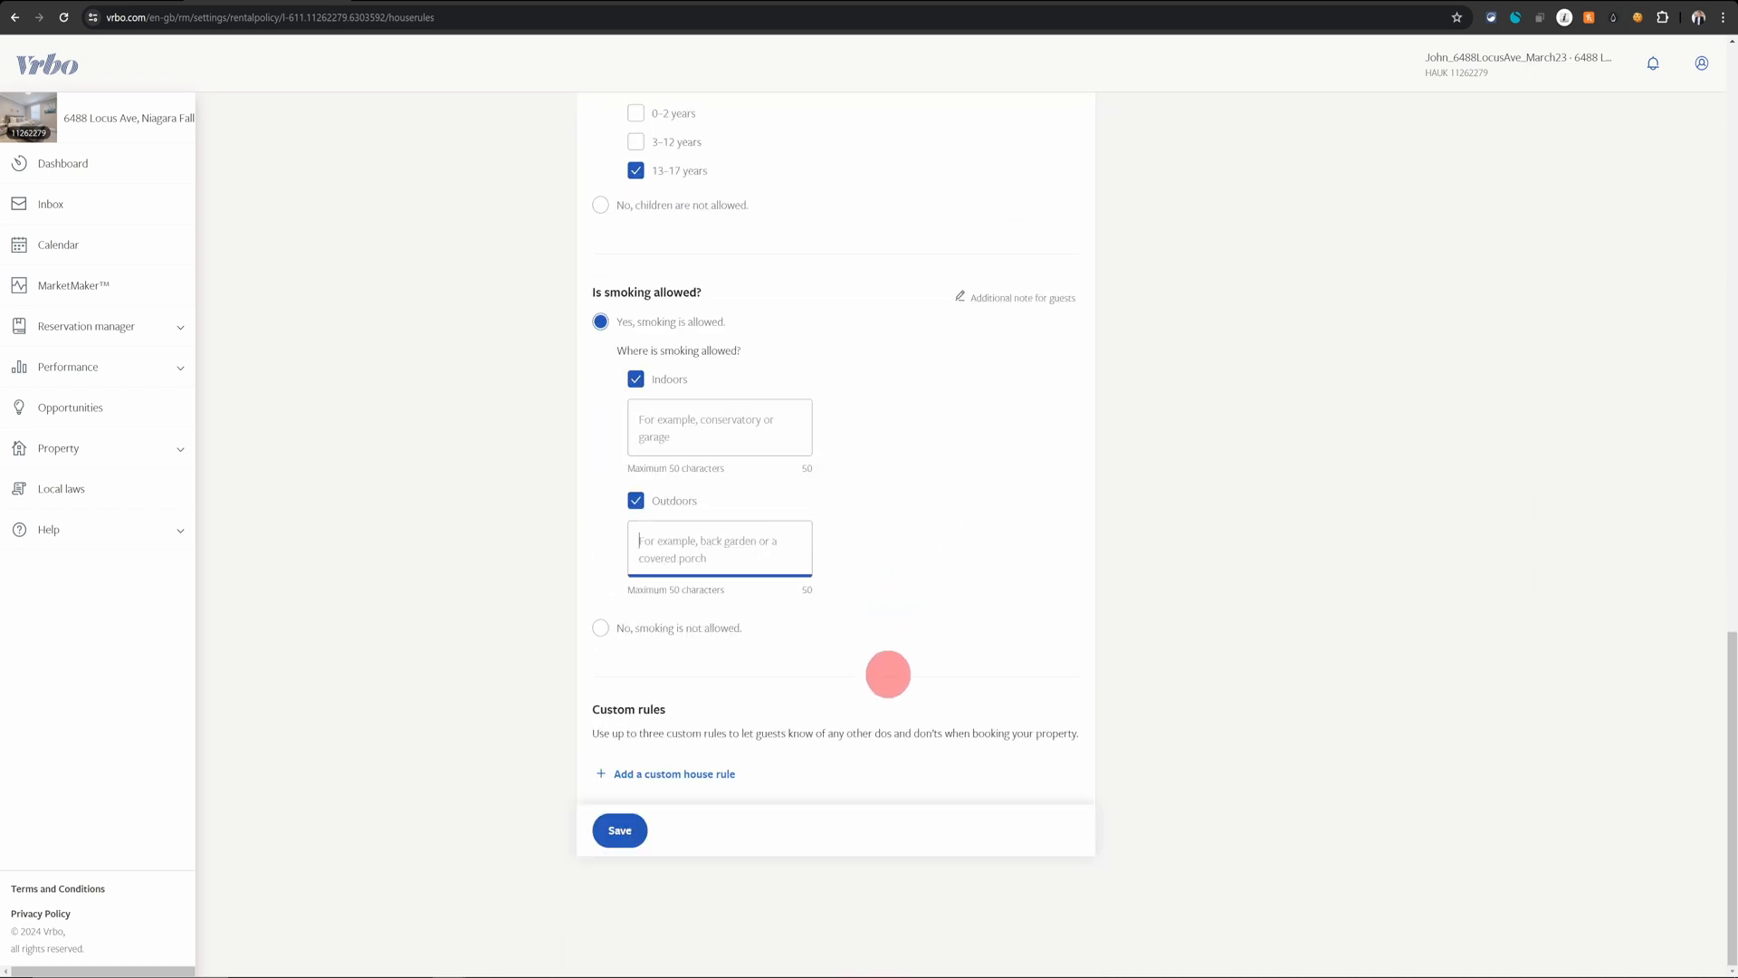
{"action": "left_click", "coordinate": [680, 774]}
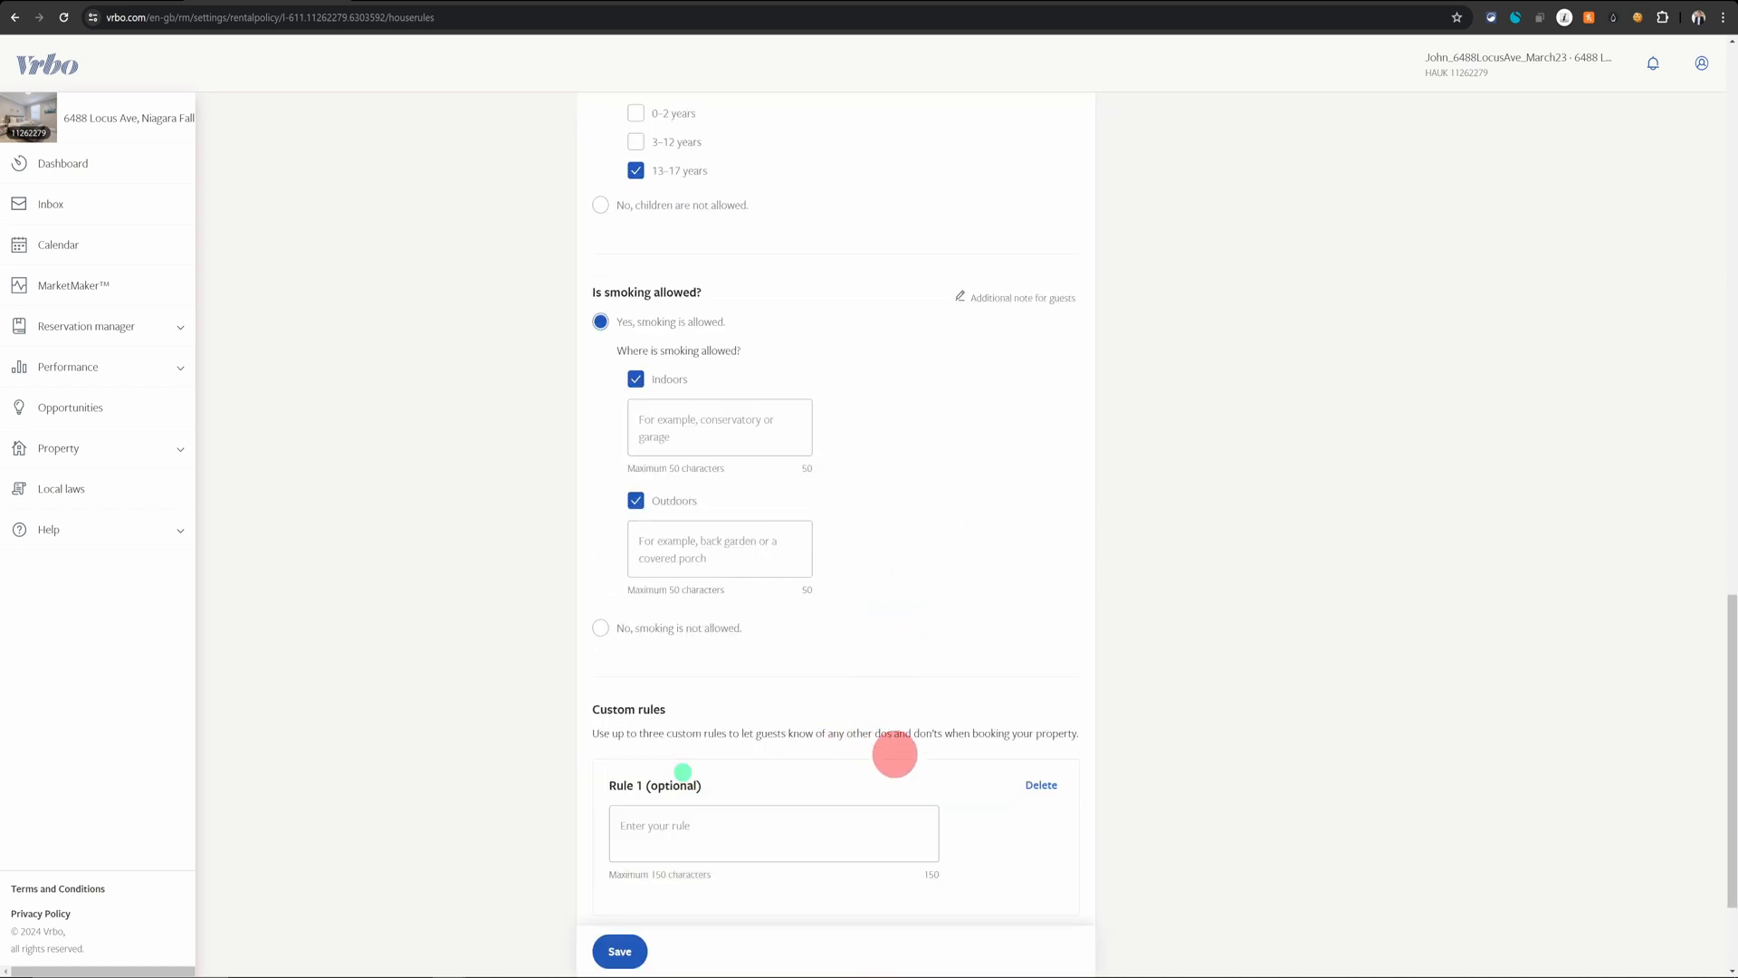
{"action": "scroll", "coordinate": [688, 774], "scroll_direction": "down", "scroll_amount": 2}
{"action": "left_click", "coordinate": [689, 776]}
{"action": "scroll", "coordinate": [815, 771], "scroll_direction": "down", "scroll_amount": 2}
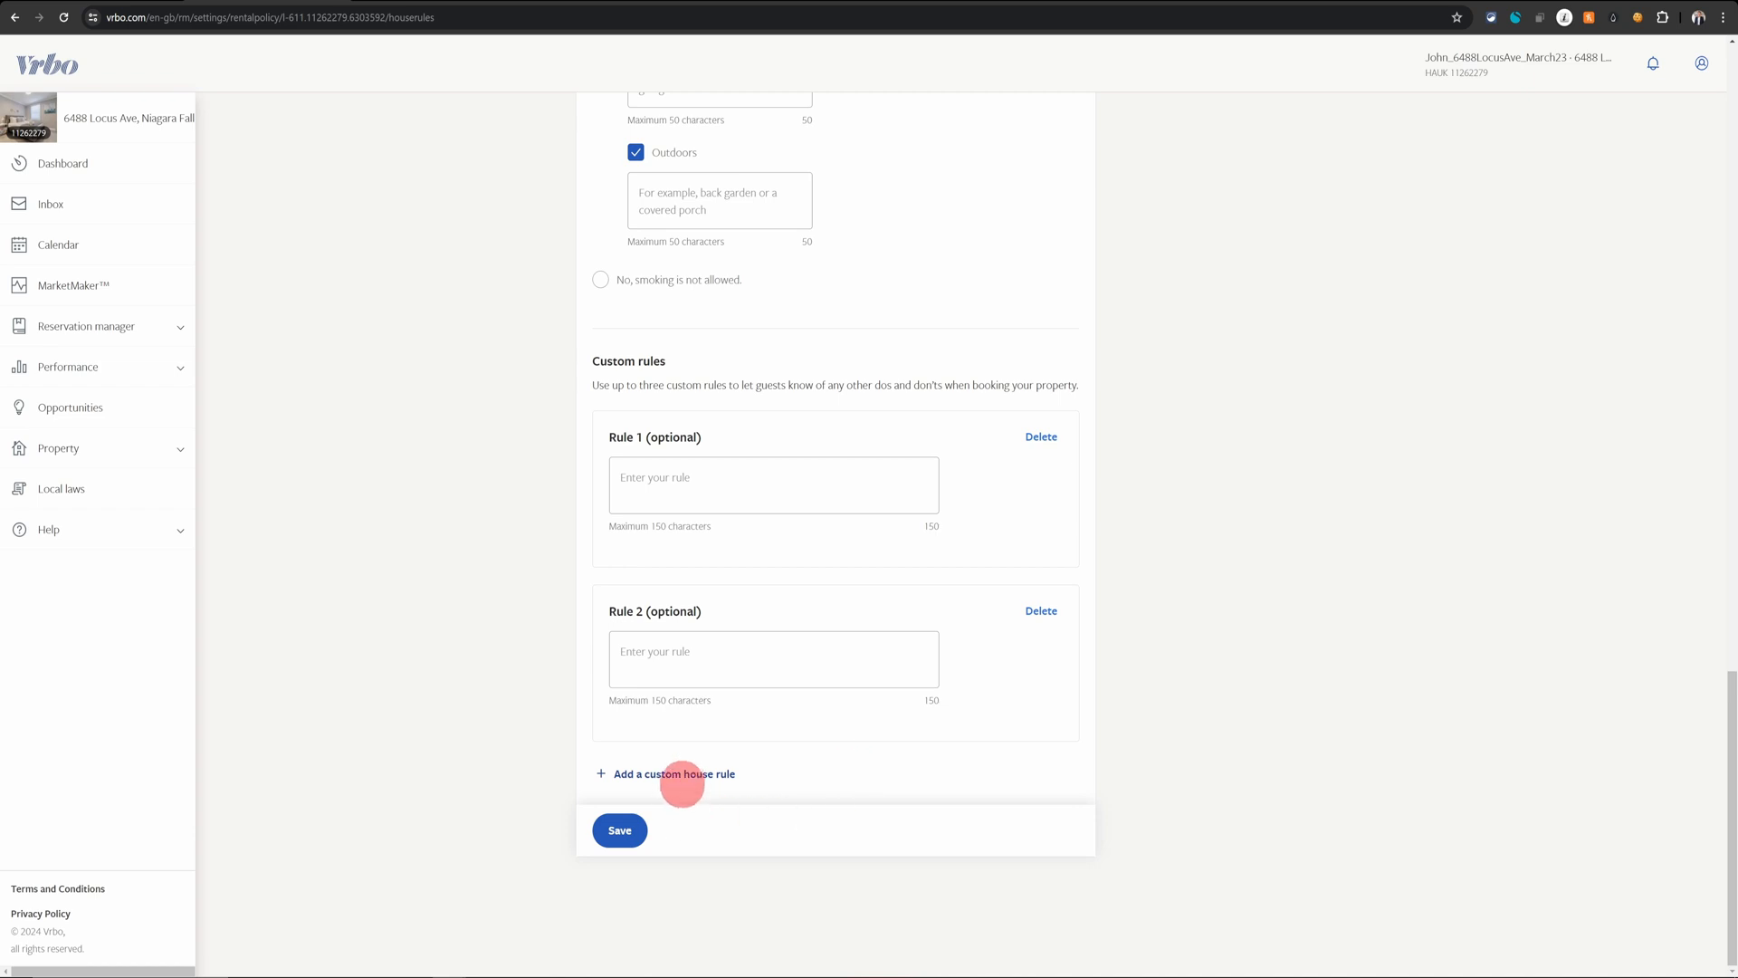
{"action": "left_click", "coordinate": [684, 774]}
{"action": "scroll", "coordinate": [896, 790], "scroll_direction": "down", "scroll_amount": 2}
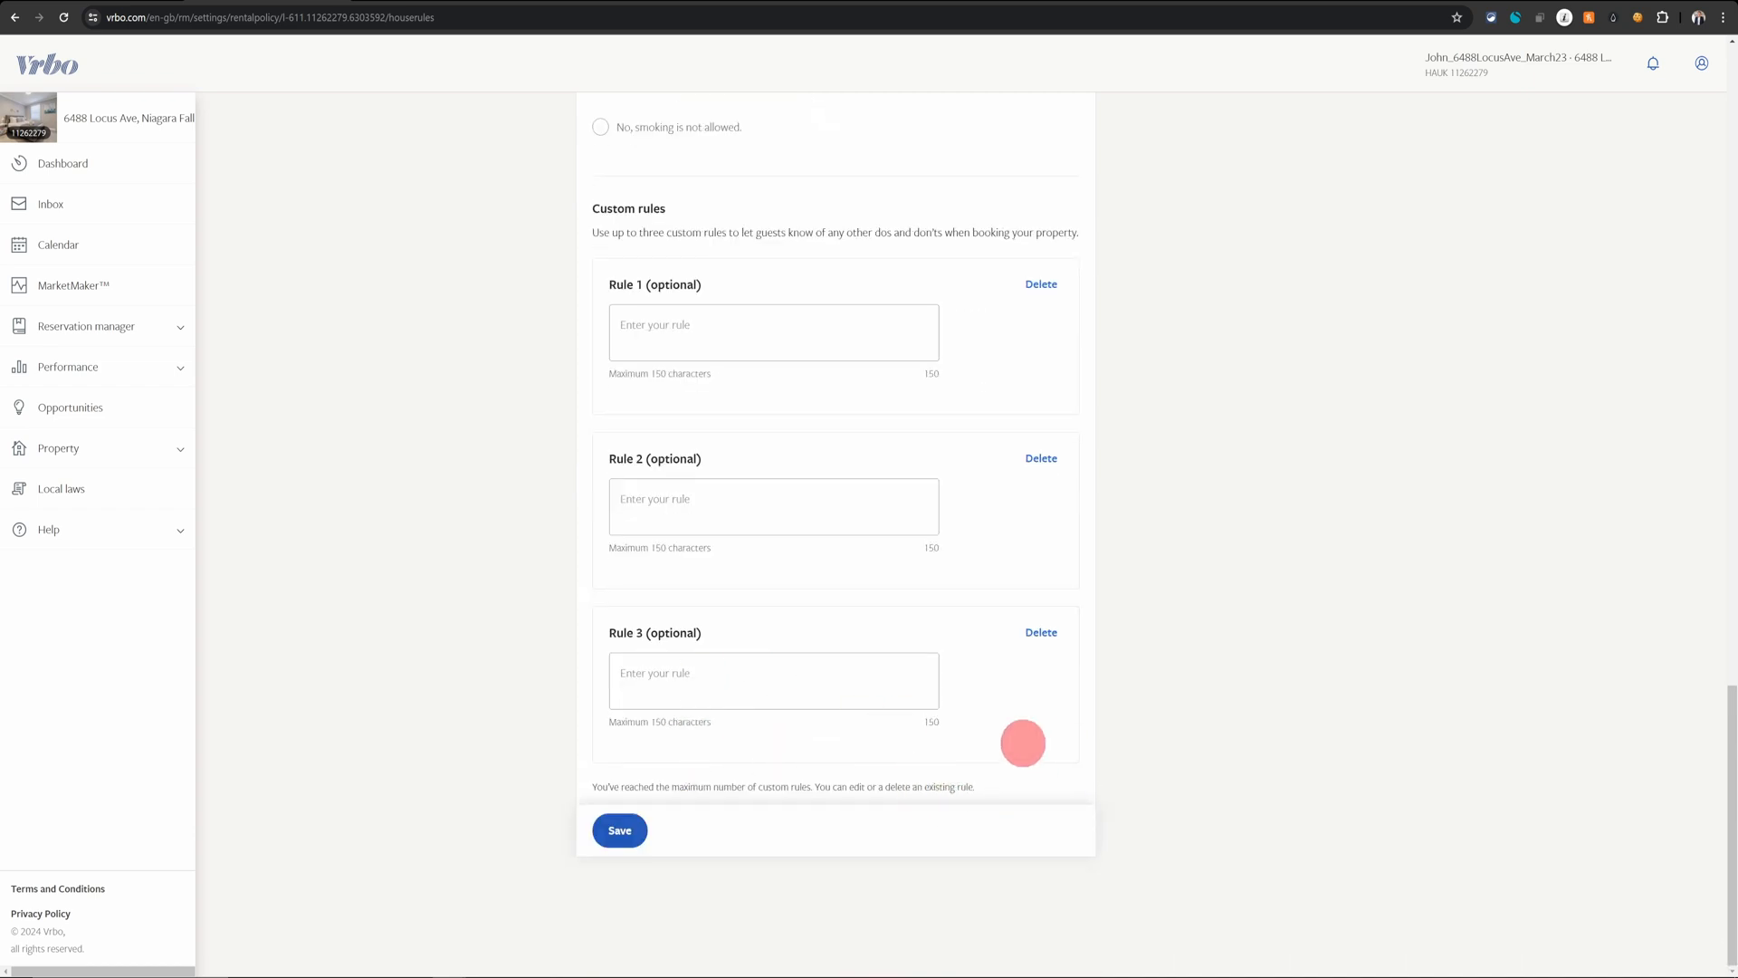
Step: Open the text field of custom Rule 1 for editing
{"action": "scroll", "coordinate": [697, 412], "scroll_direction": "up", "scroll_amount": 1}
{"action": "left_click", "coordinate": [697, 412]}
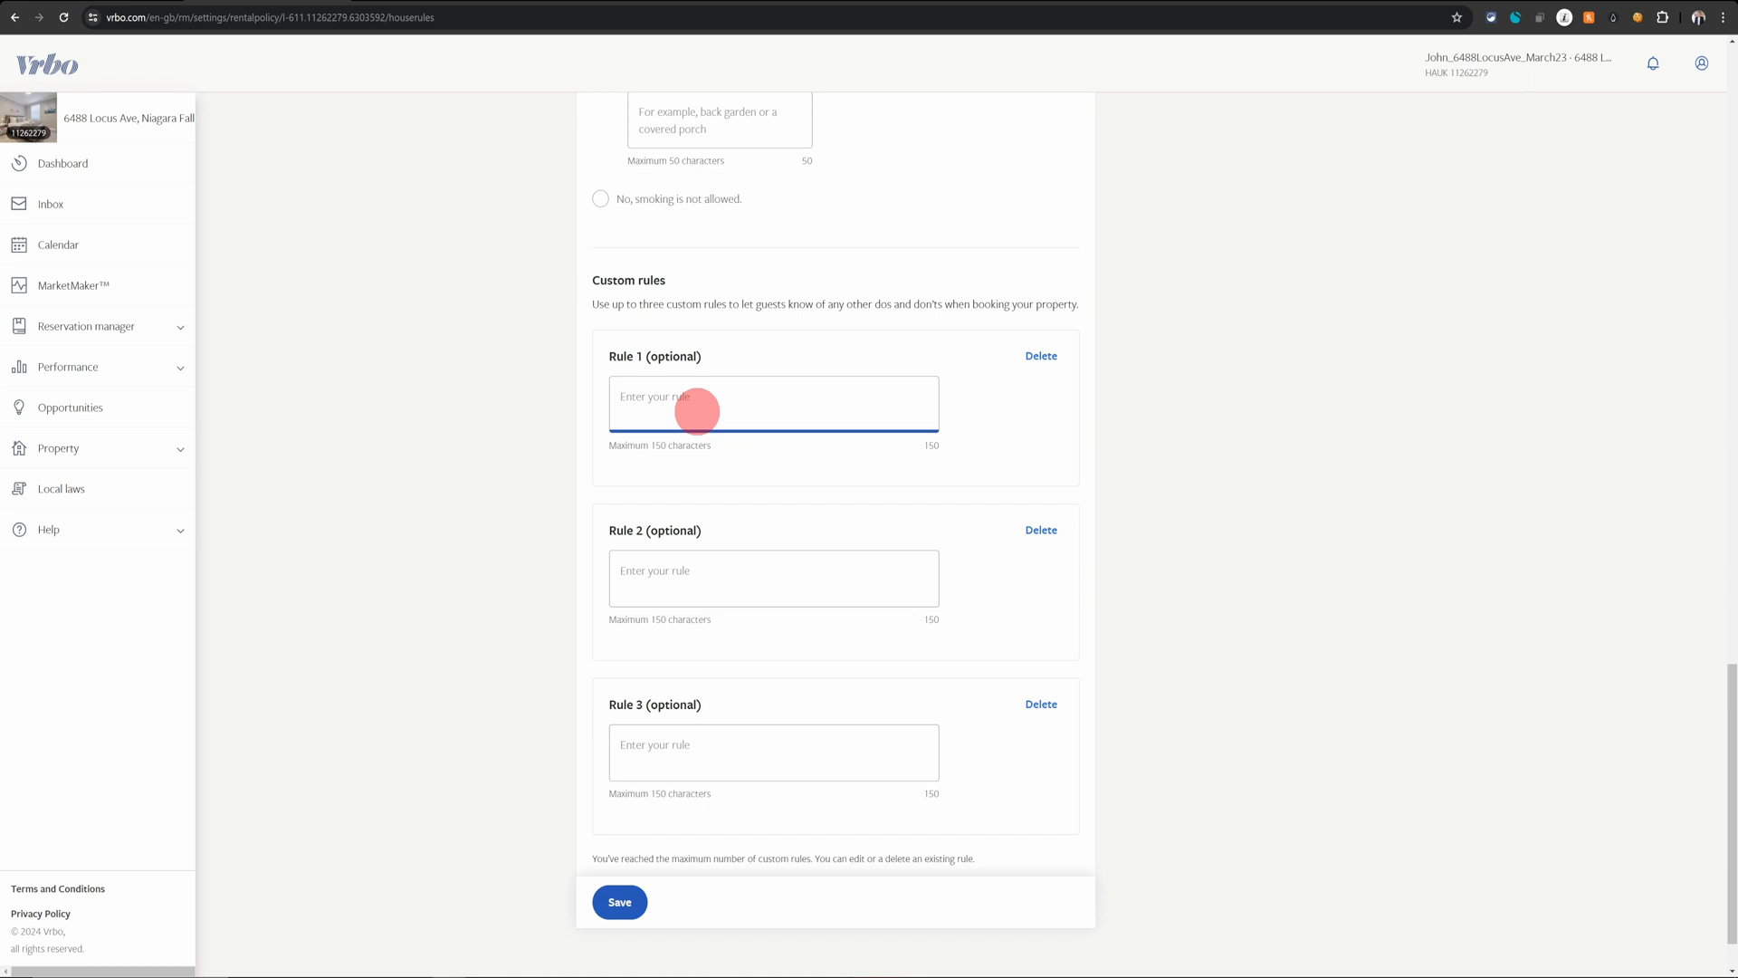
{"action": "scroll", "coordinate": [640, 718], "scroll_direction": "down", "scroll_amount": 1}
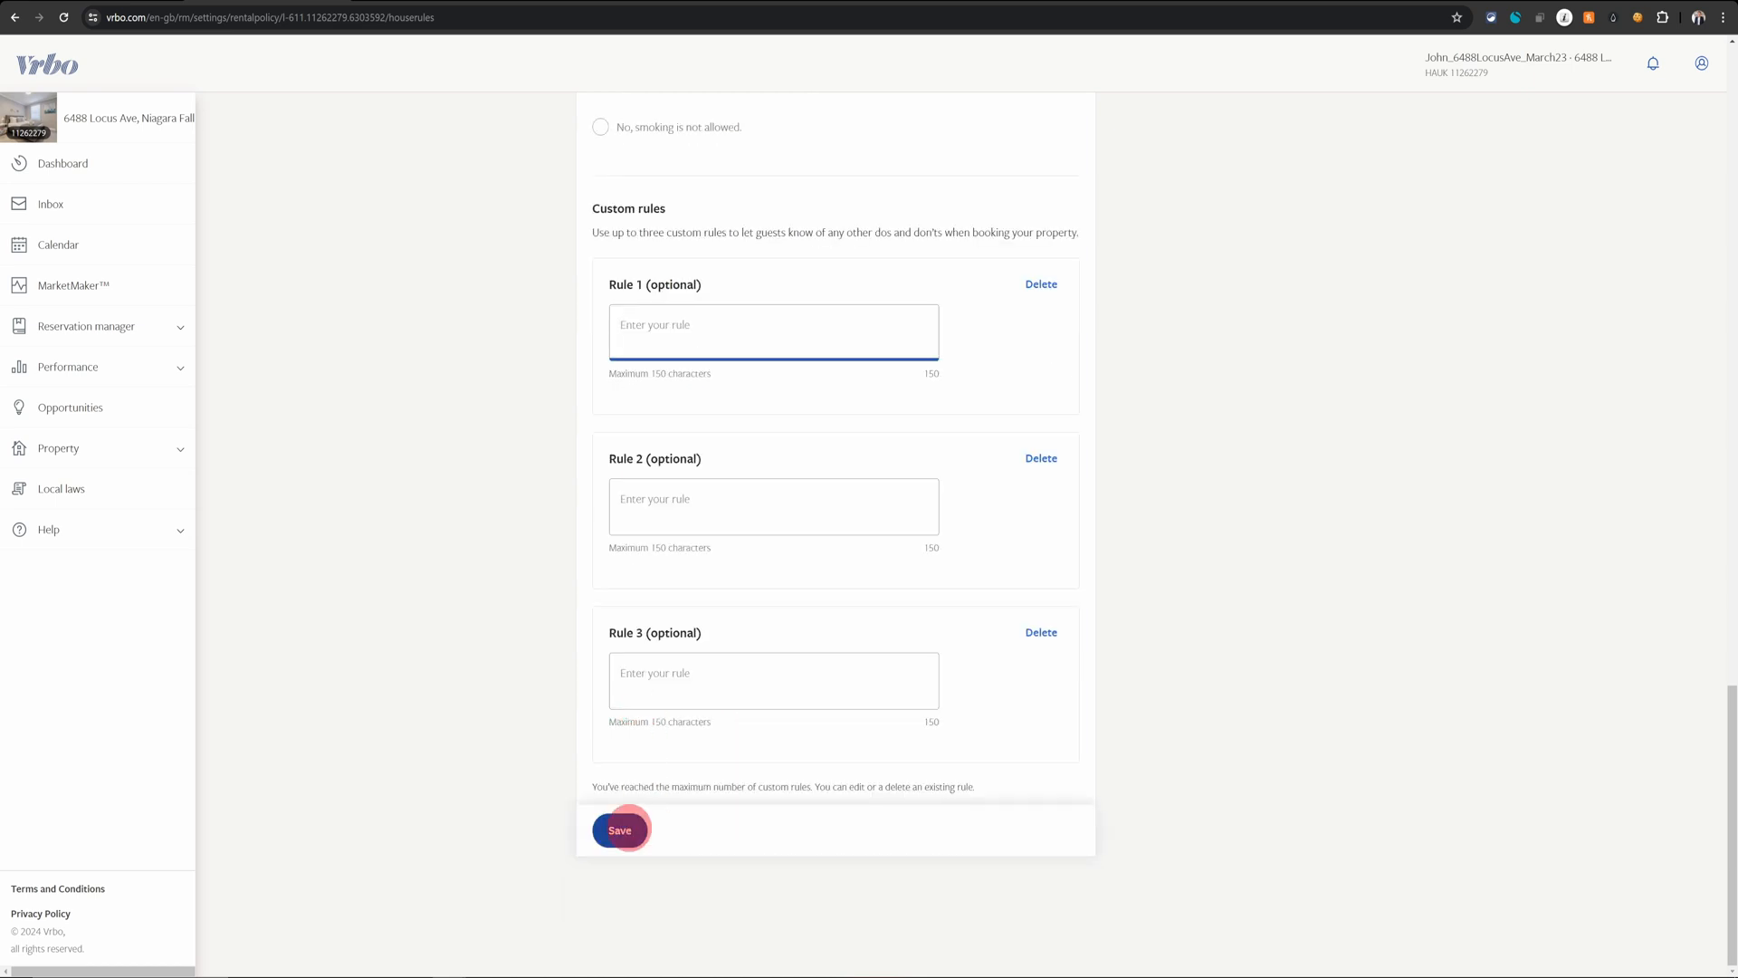